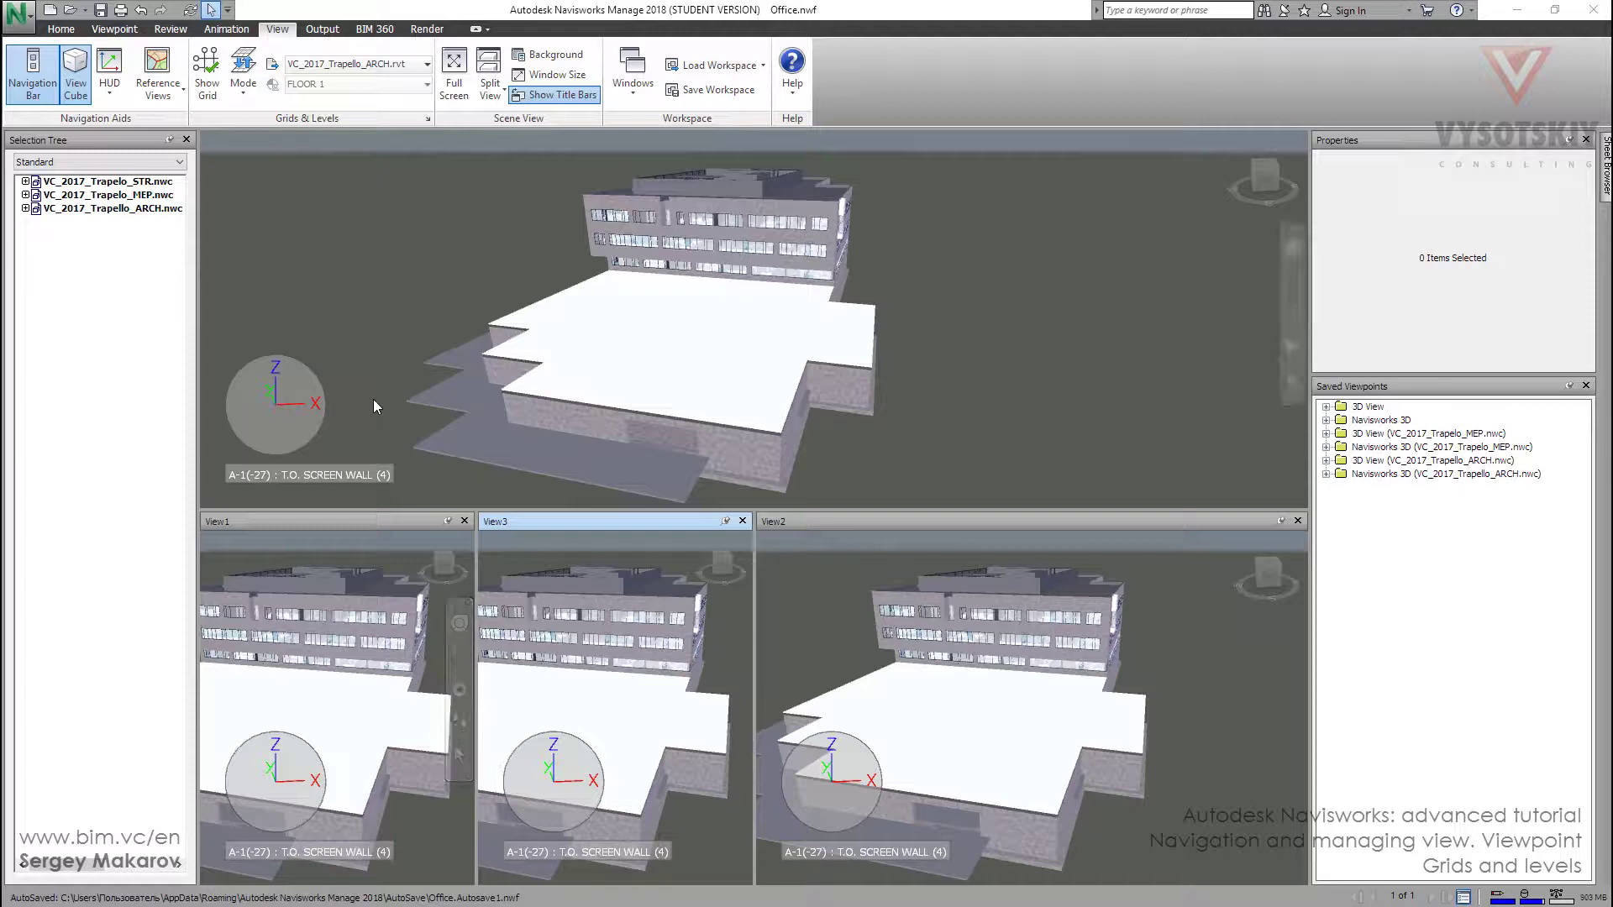
Step: Close the View2 and View1 split panes, toggling title bars off and on, leaving one viewport
{"action": "middle_click_drag", "start_coordinate": [518, 442], "coordinate": [481, 427], "text": "shift"}
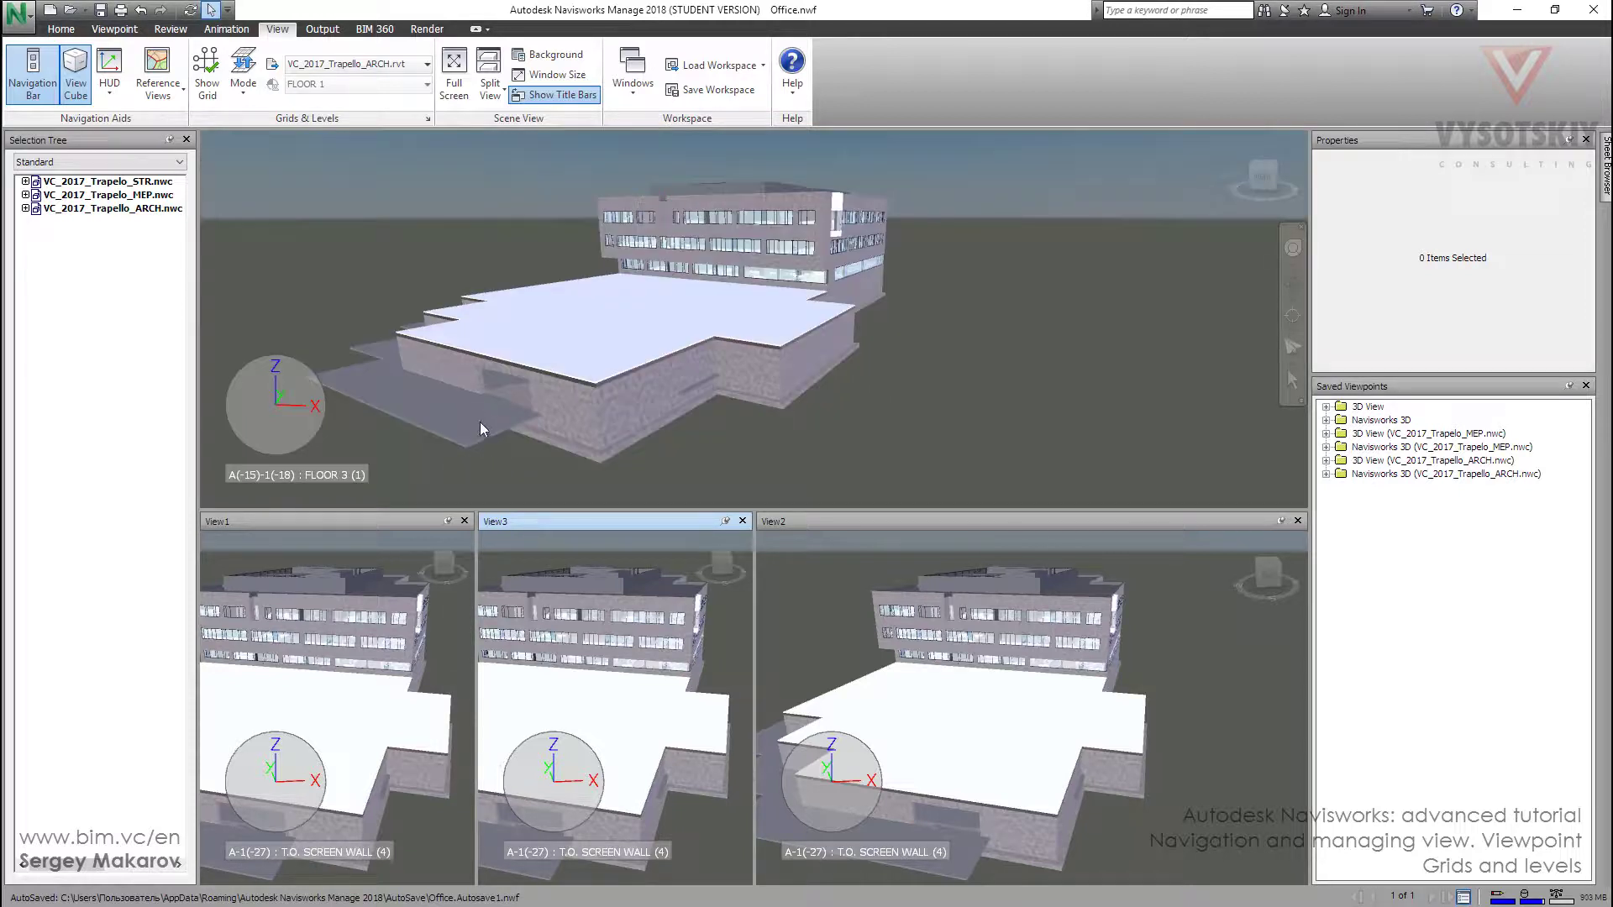
{"action": "left_click", "coordinate": [1297, 522]}
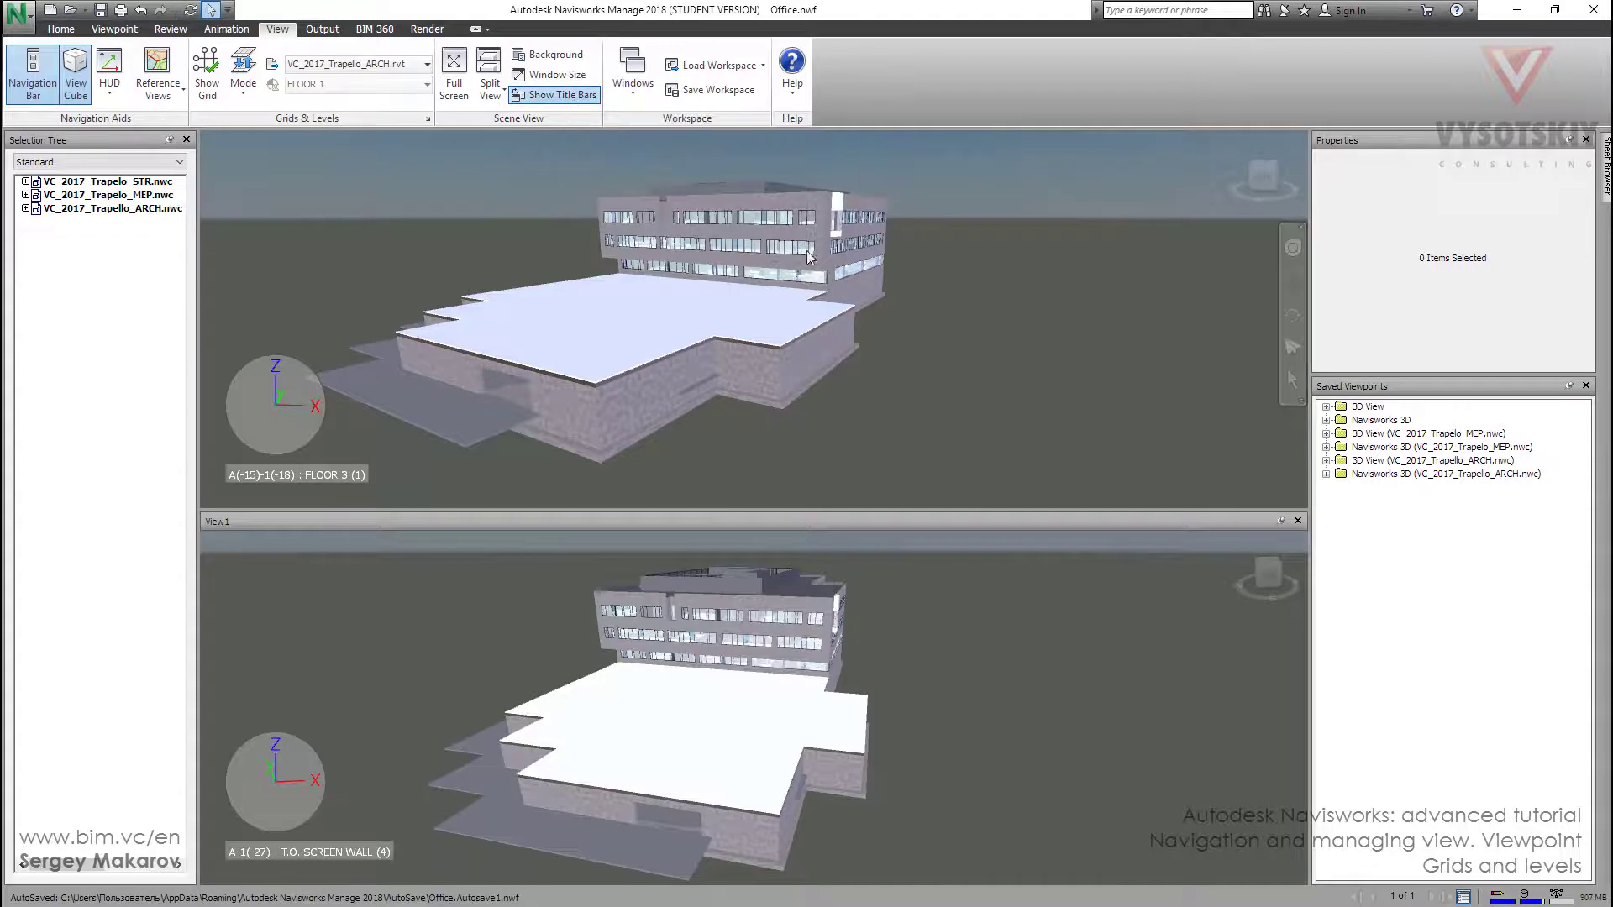
{"action": "left_click", "coordinate": [546, 99]}
{"action": "left_click", "coordinate": [547, 99]}
{"action": "left_click", "coordinate": [1298, 521]}
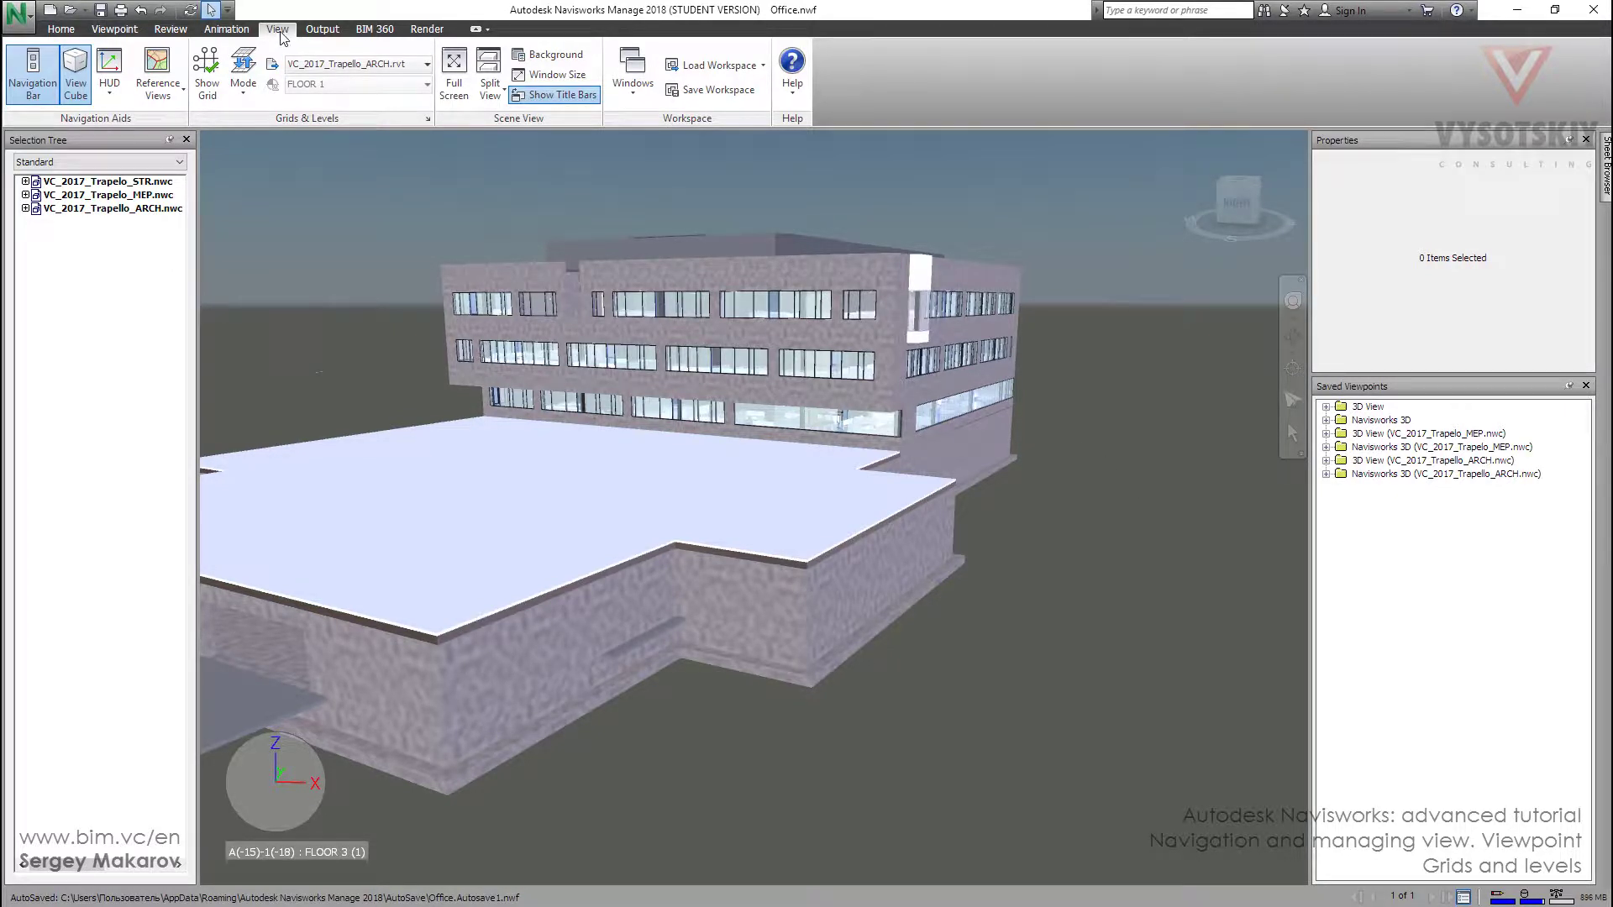
Step: Turn on Show Grid and orbit to look down on the labelled grid lines
{"action": "left_click", "coordinate": [216, 71]}
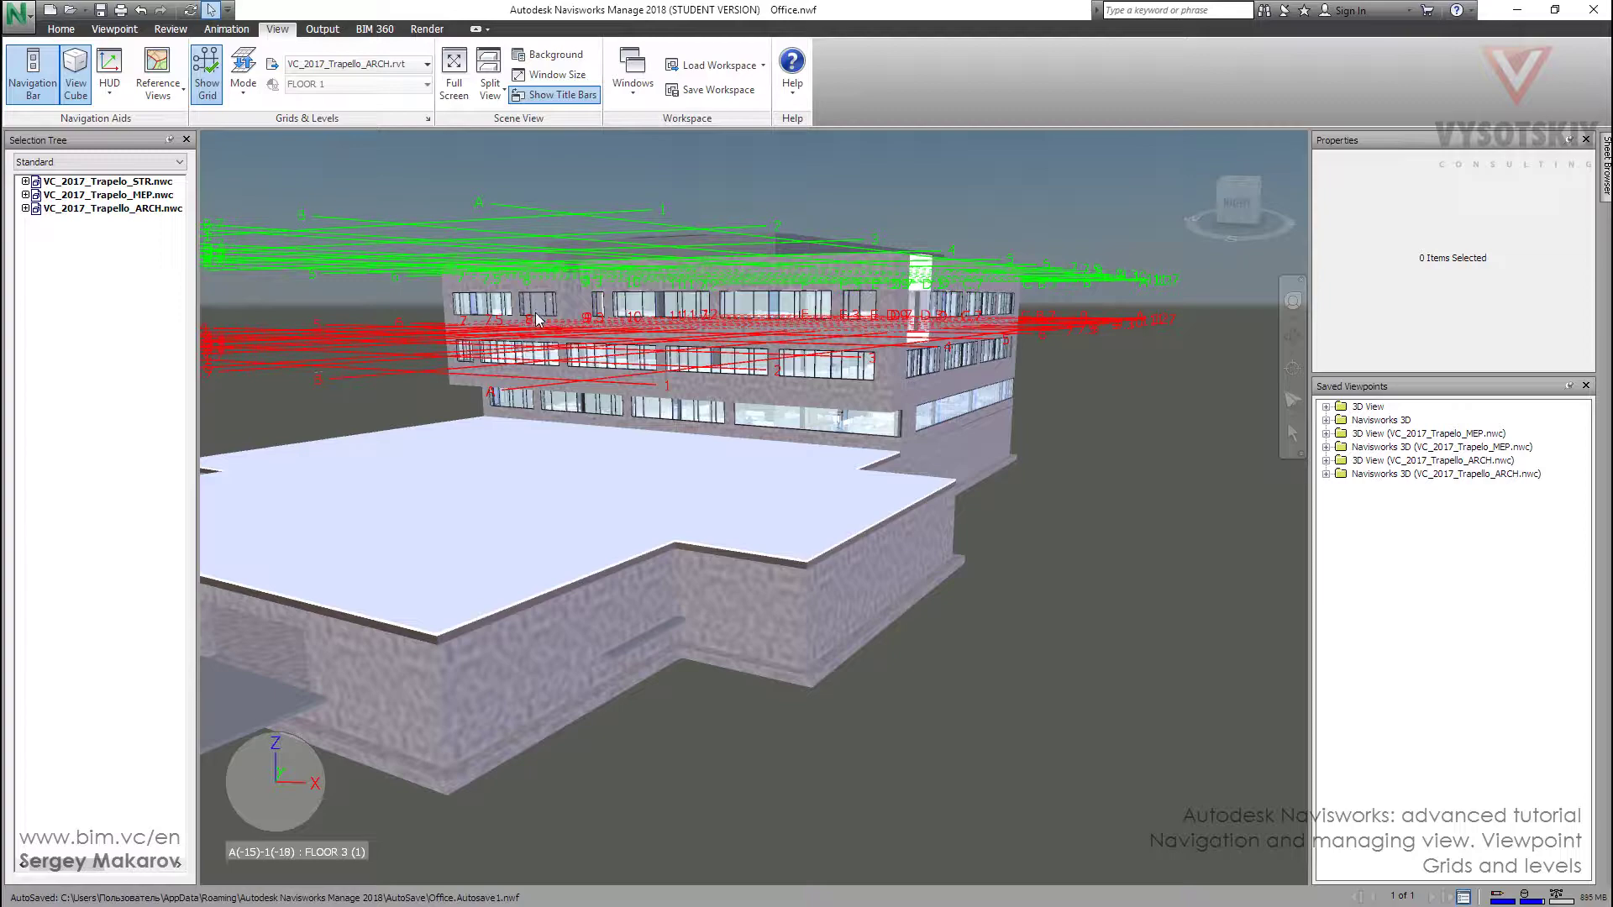
{"action": "middle_click_drag", "start_coordinate": [535, 315], "coordinate": [580, 307], "text": "shift"}
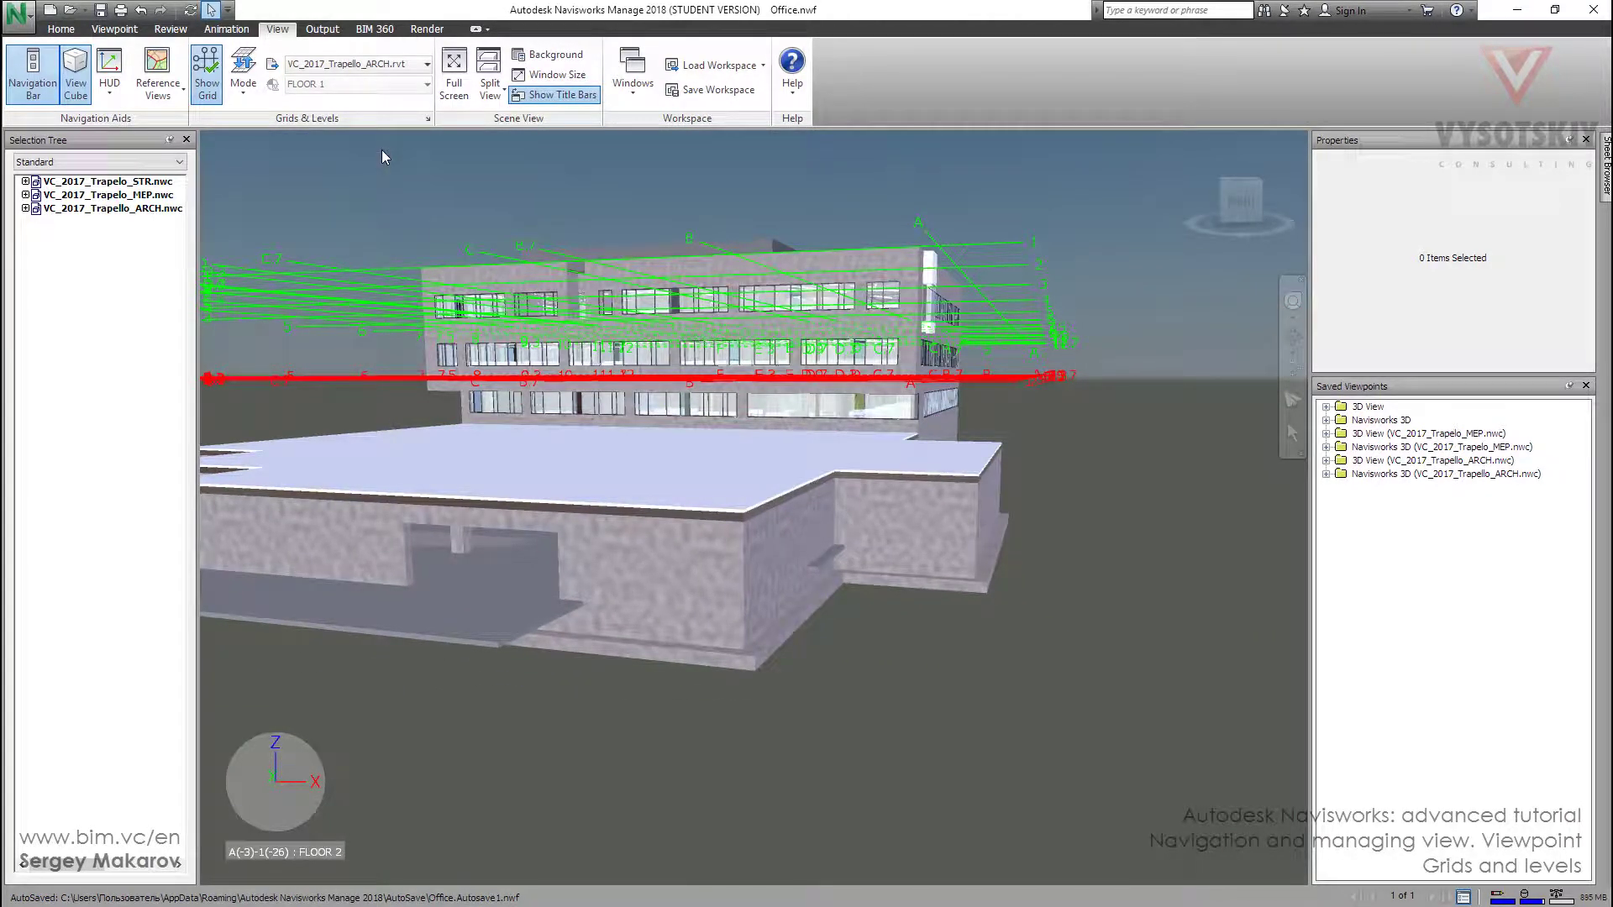
Step: Try the STR and ARCH grids as Active Grid, finishing with VC_2017_Trapelo_STR.rvt
{"action": "left_click", "coordinate": [410, 71]}
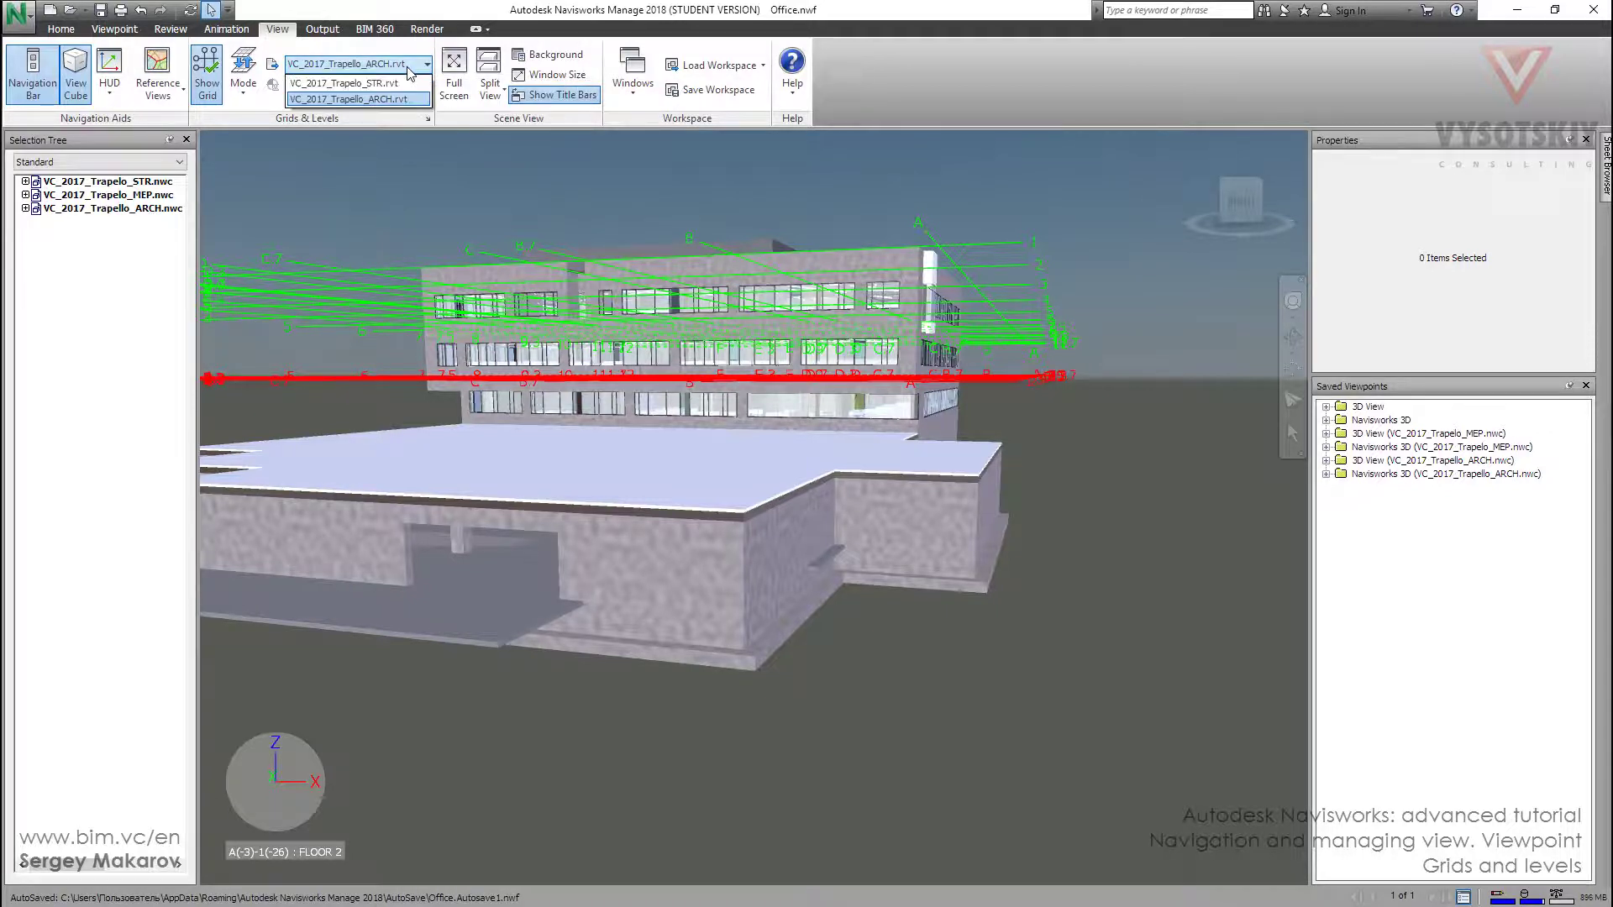
{"action": "left_click", "coordinate": [362, 84]}
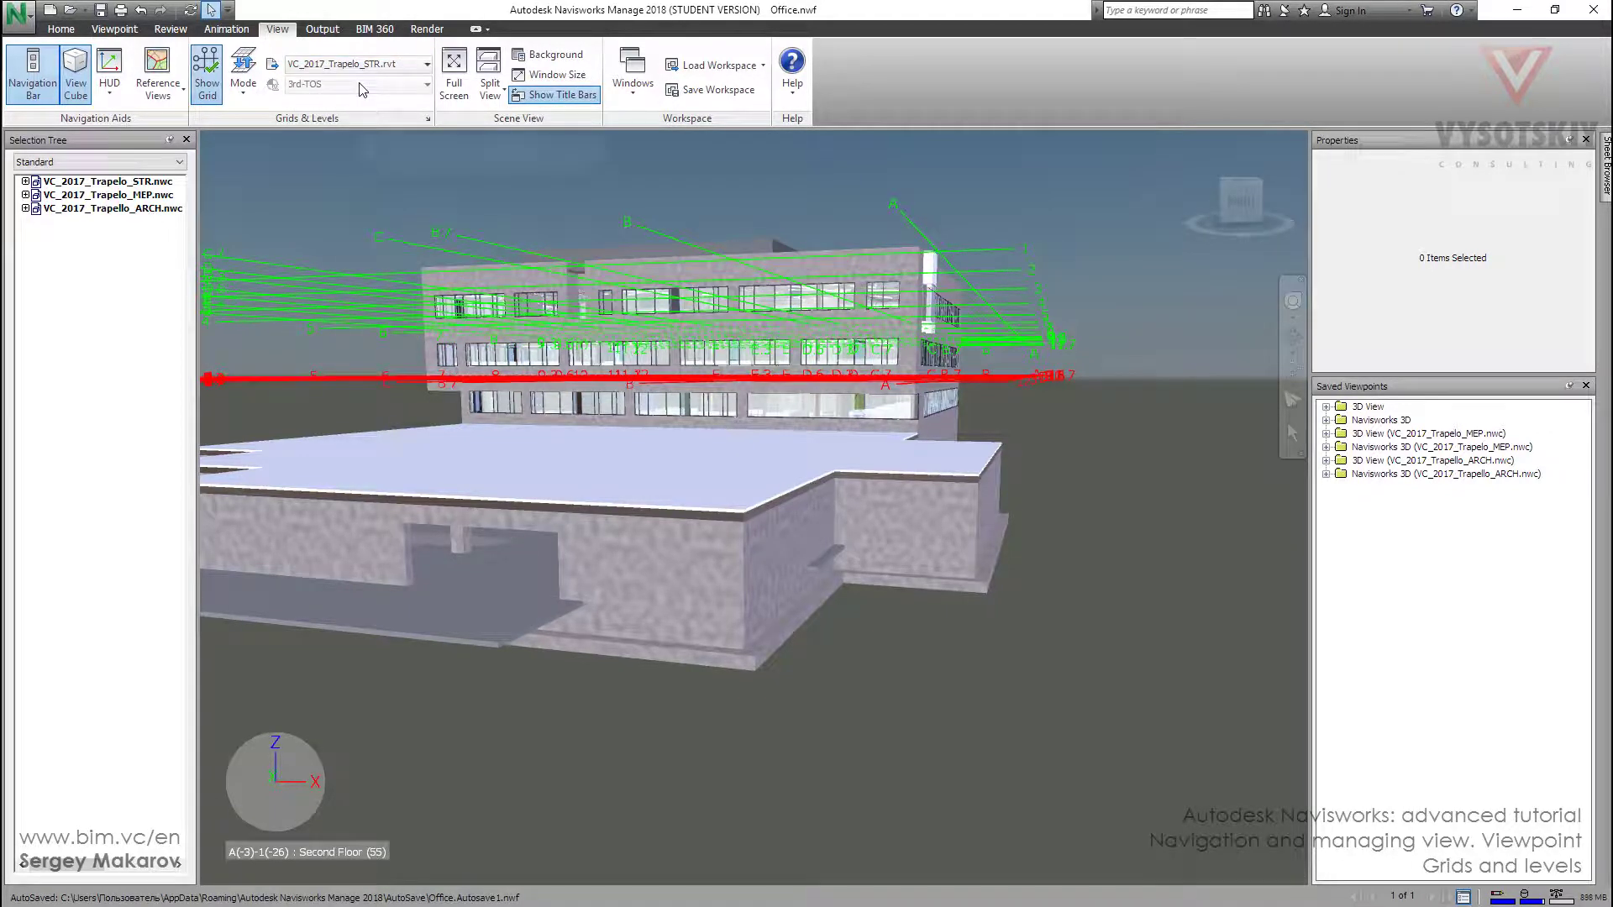
{"action": "left_click", "coordinate": [410, 68]}
{"action": "left_click", "coordinate": [370, 99]}
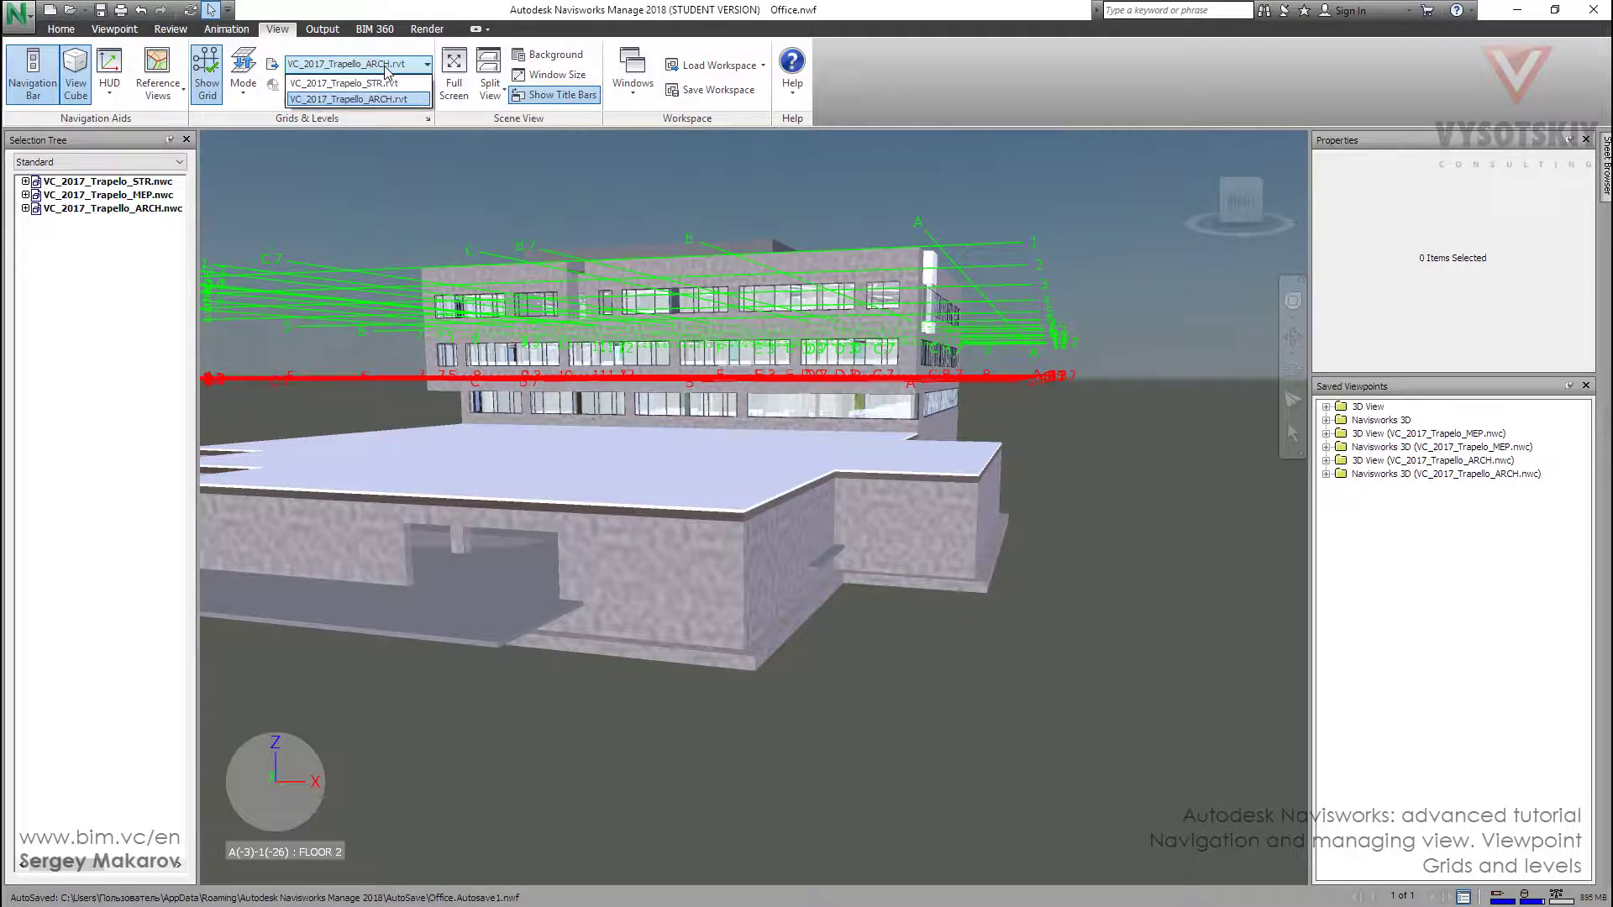
{"action": "left_click", "coordinate": [385, 65]}
{"action": "left_click", "coordinate": [384, 87]}
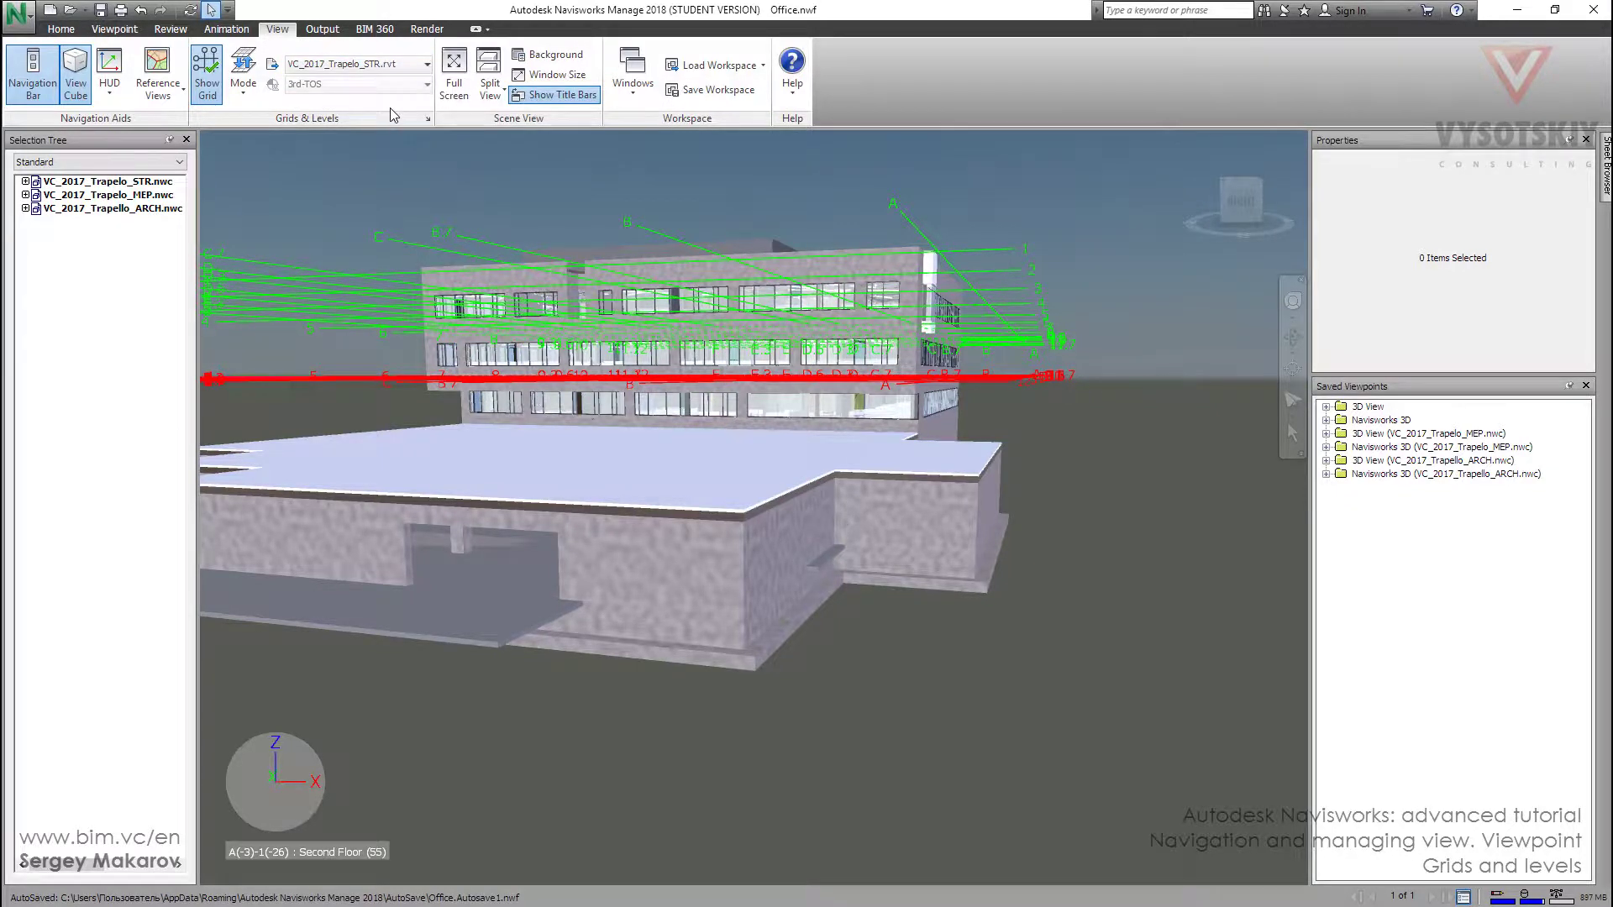
Step: Dismiss the grid Mode list unchanged, then orbit and zoom around the building from above
{"action": "left_click", "coordinate": [242, 99]}
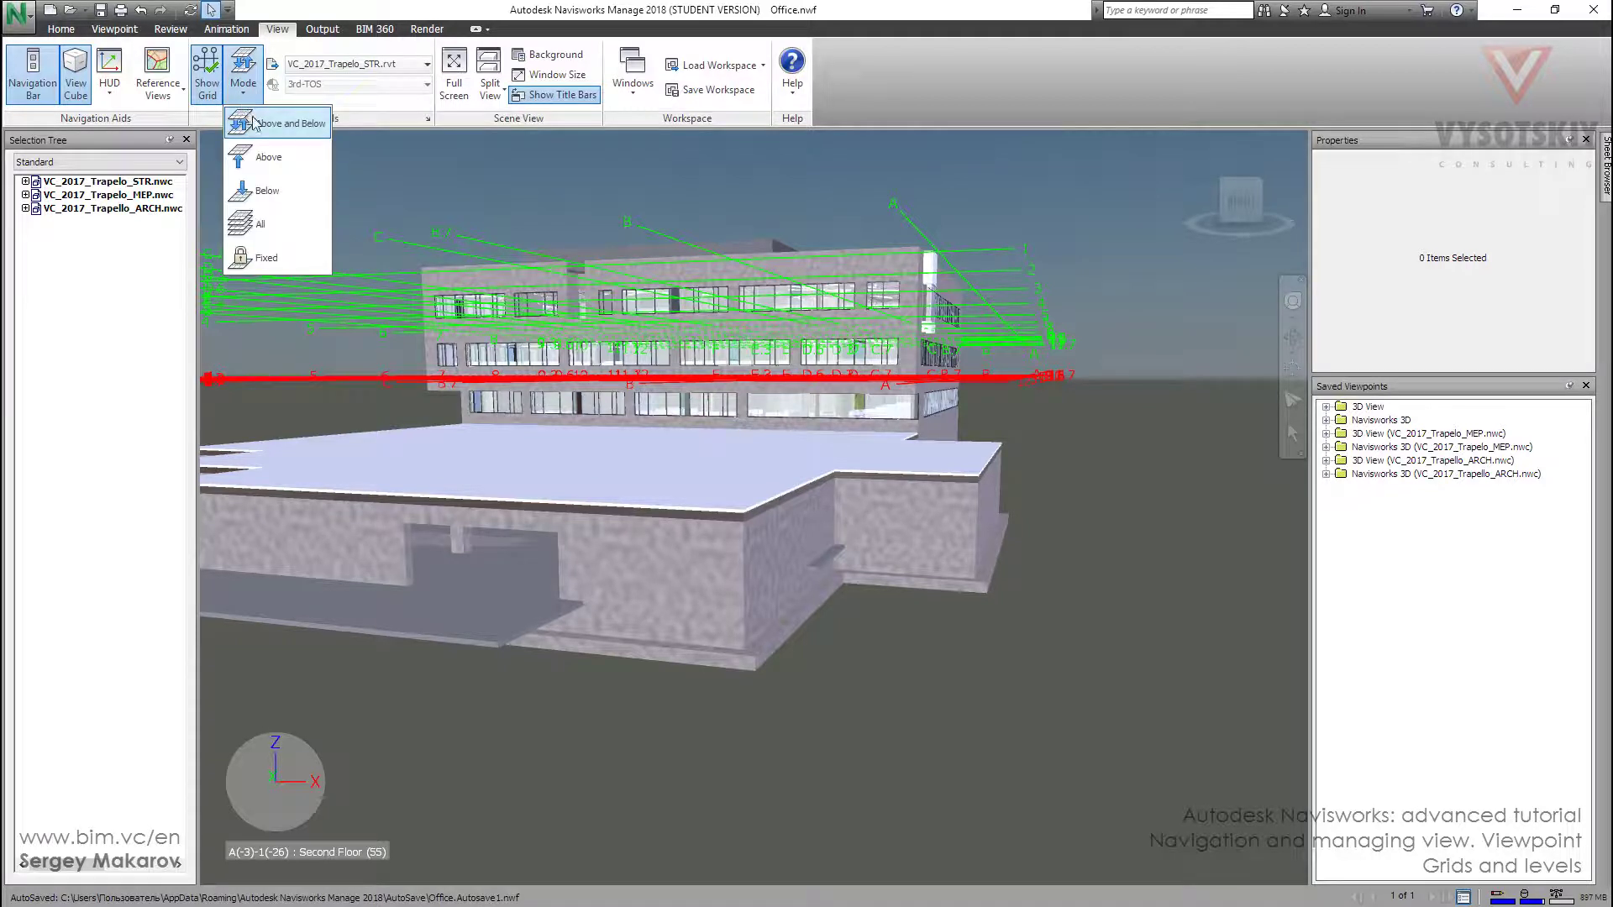
{"action": "left_click", "coordinate": [277, 124]}
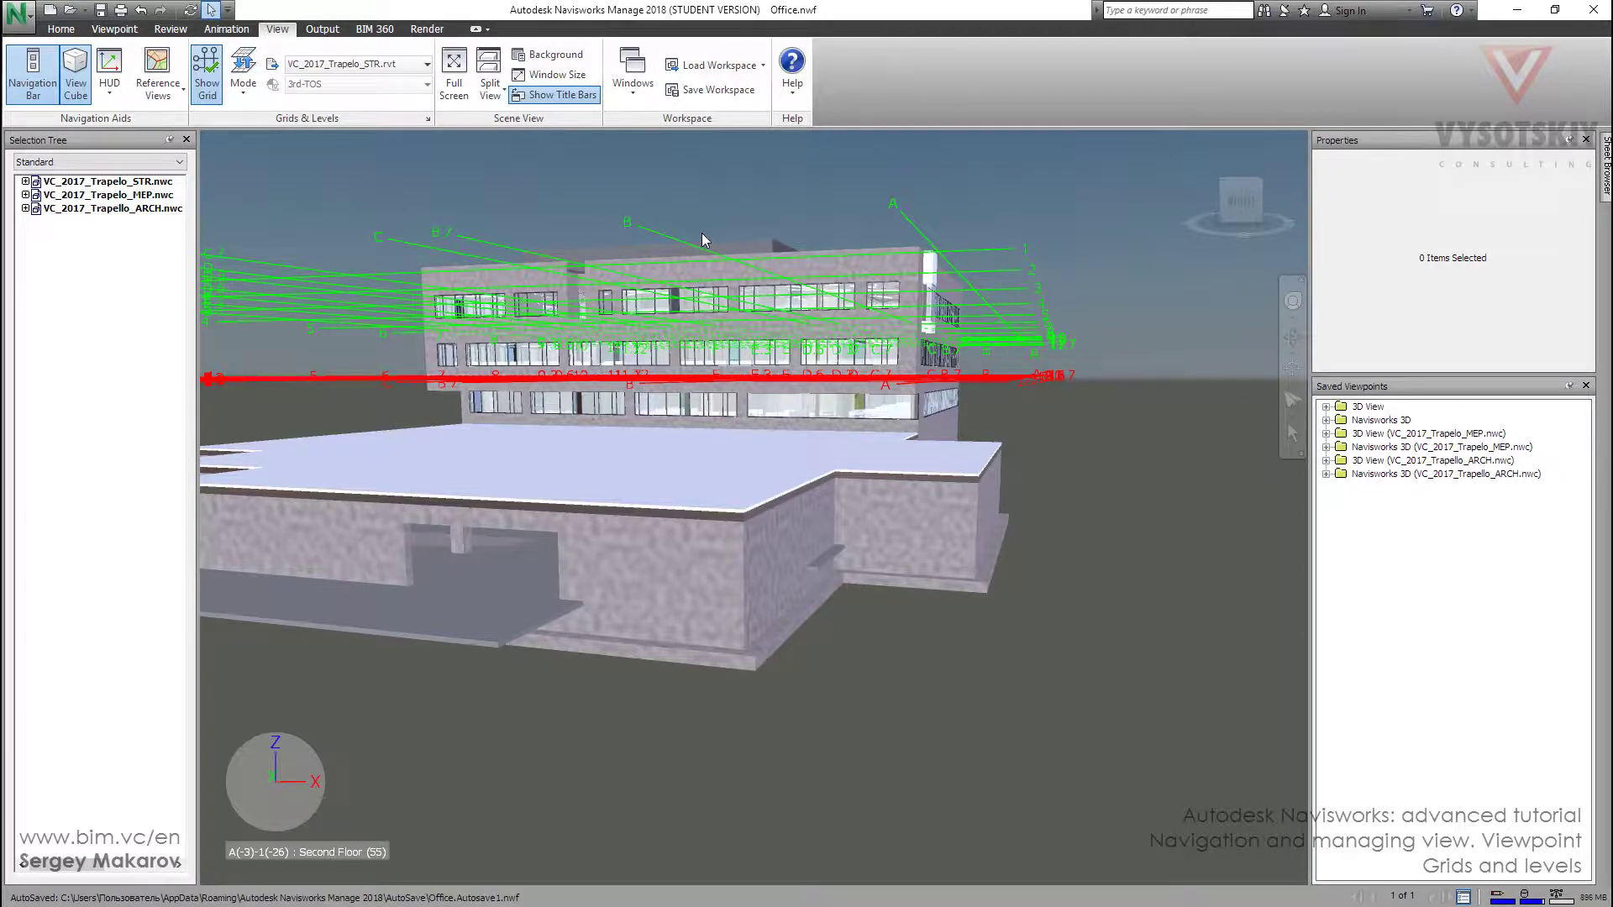
{"action": "middle_click_drag", "start_coordinate": [702, 233], "coordinate": [696, 332], "text": "shift"}
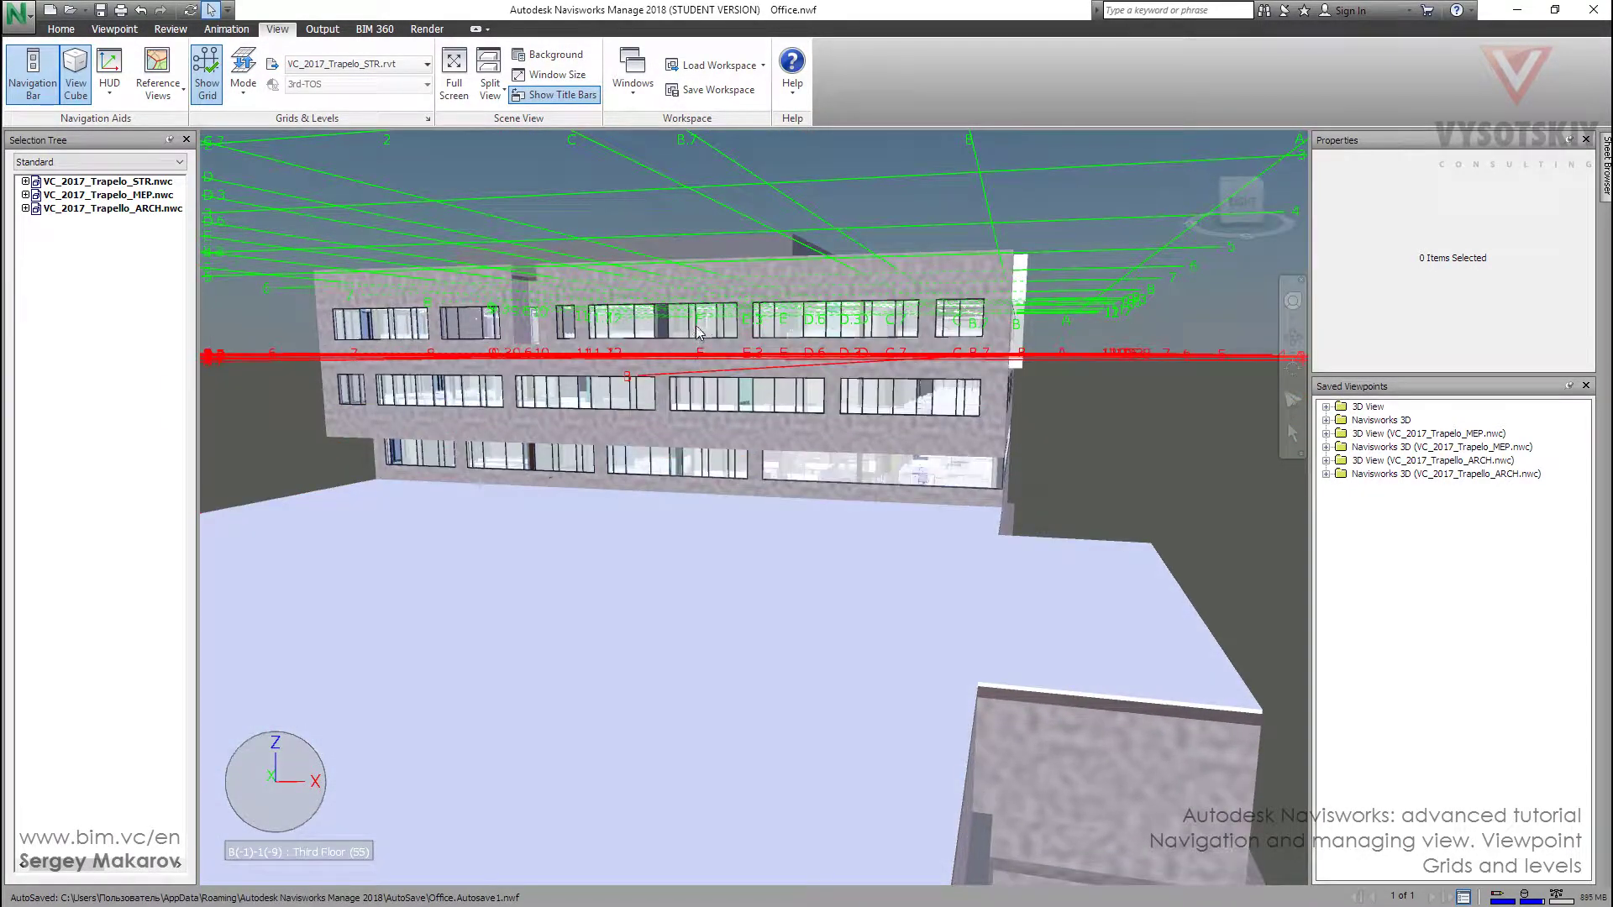
{"action": "scroll", "coordinate": [697, 327], "scroll_direction": "up", "scroll_amount": 5}
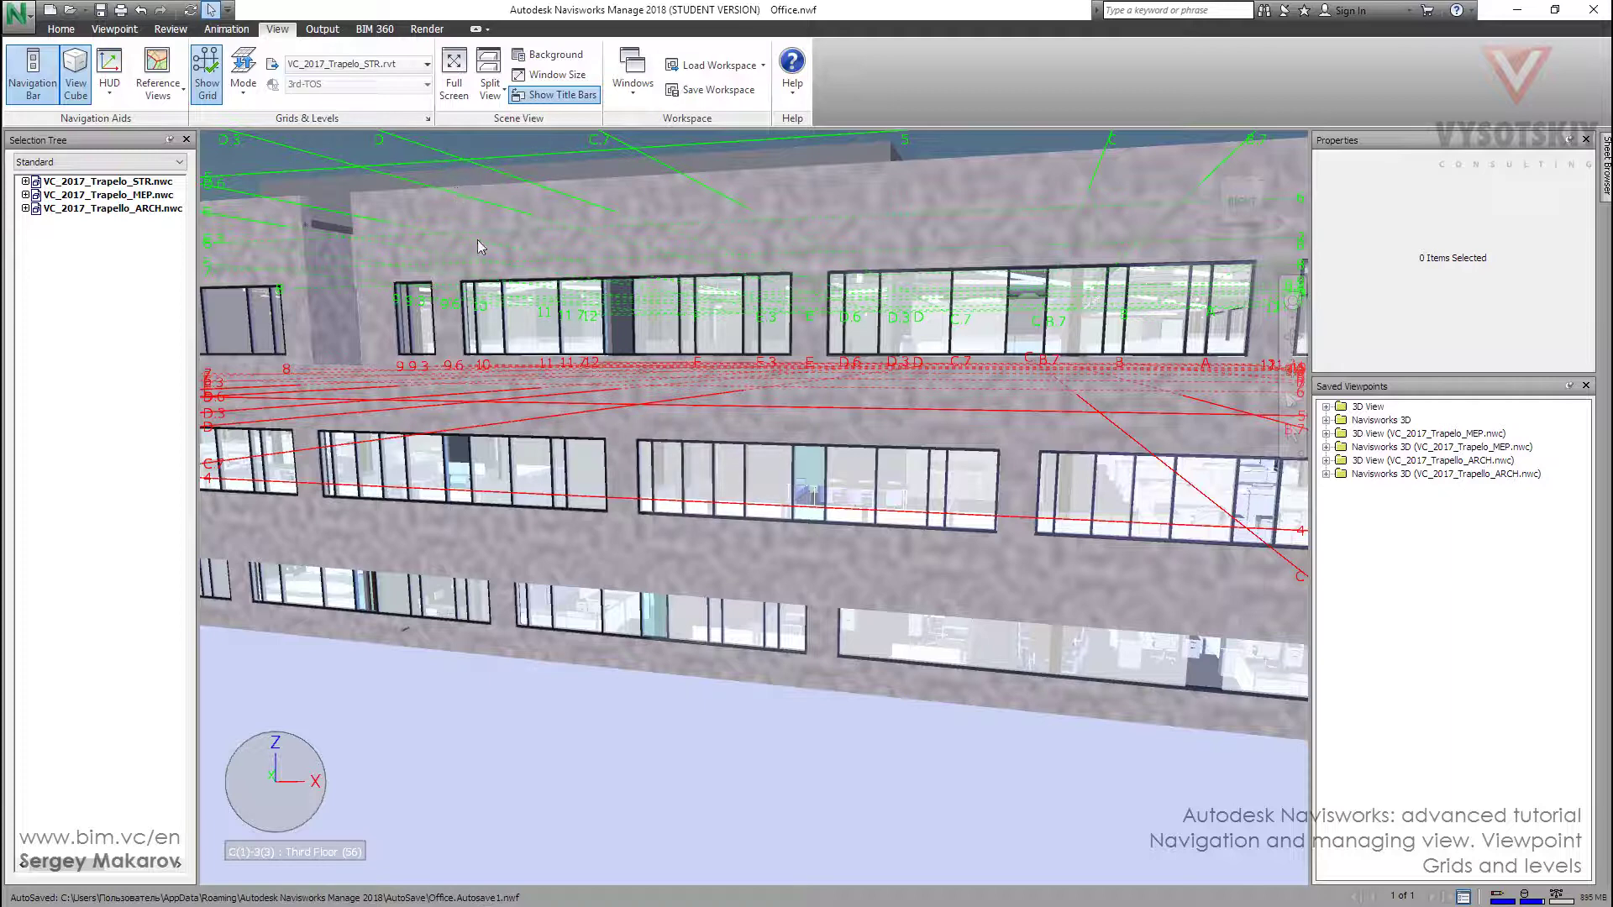
{"action": "middle_click_drag", "start_coordinate": [561, 333], "coordinate": [643, 395], "text": "shift"}
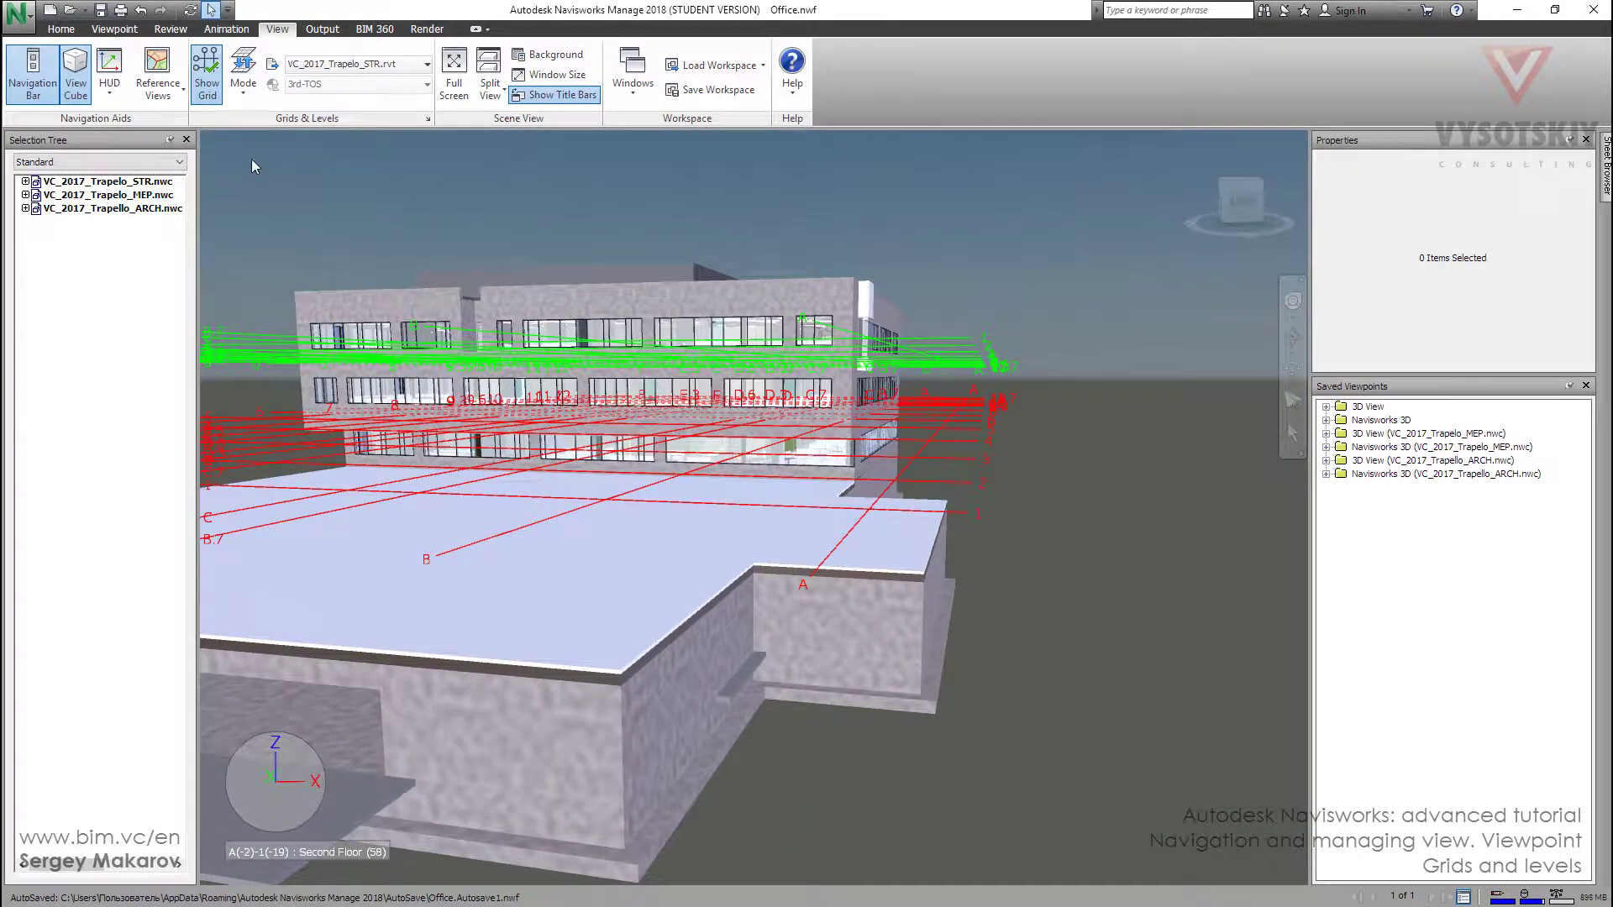
Step: Cycle the grid Mode through Above, Below and All levels
{"action": "left_click", "coordinate": [245, 95]}
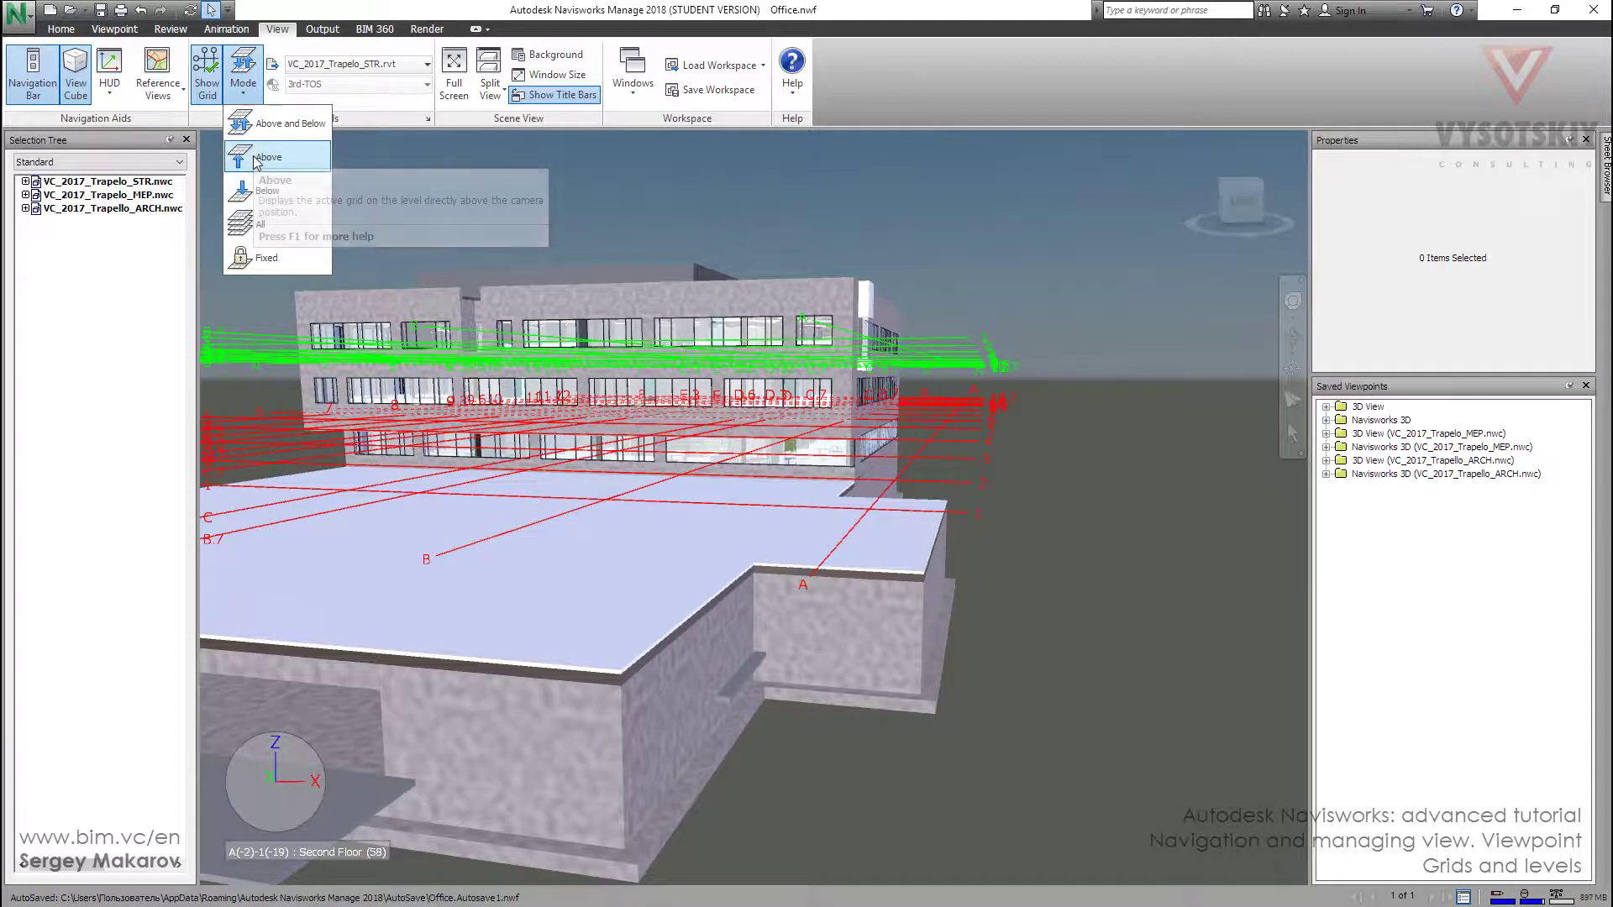
{"action": "left_click", "coordinate": [256, 162]}
{"action": "left_click", "coordinate": [246, 99]}
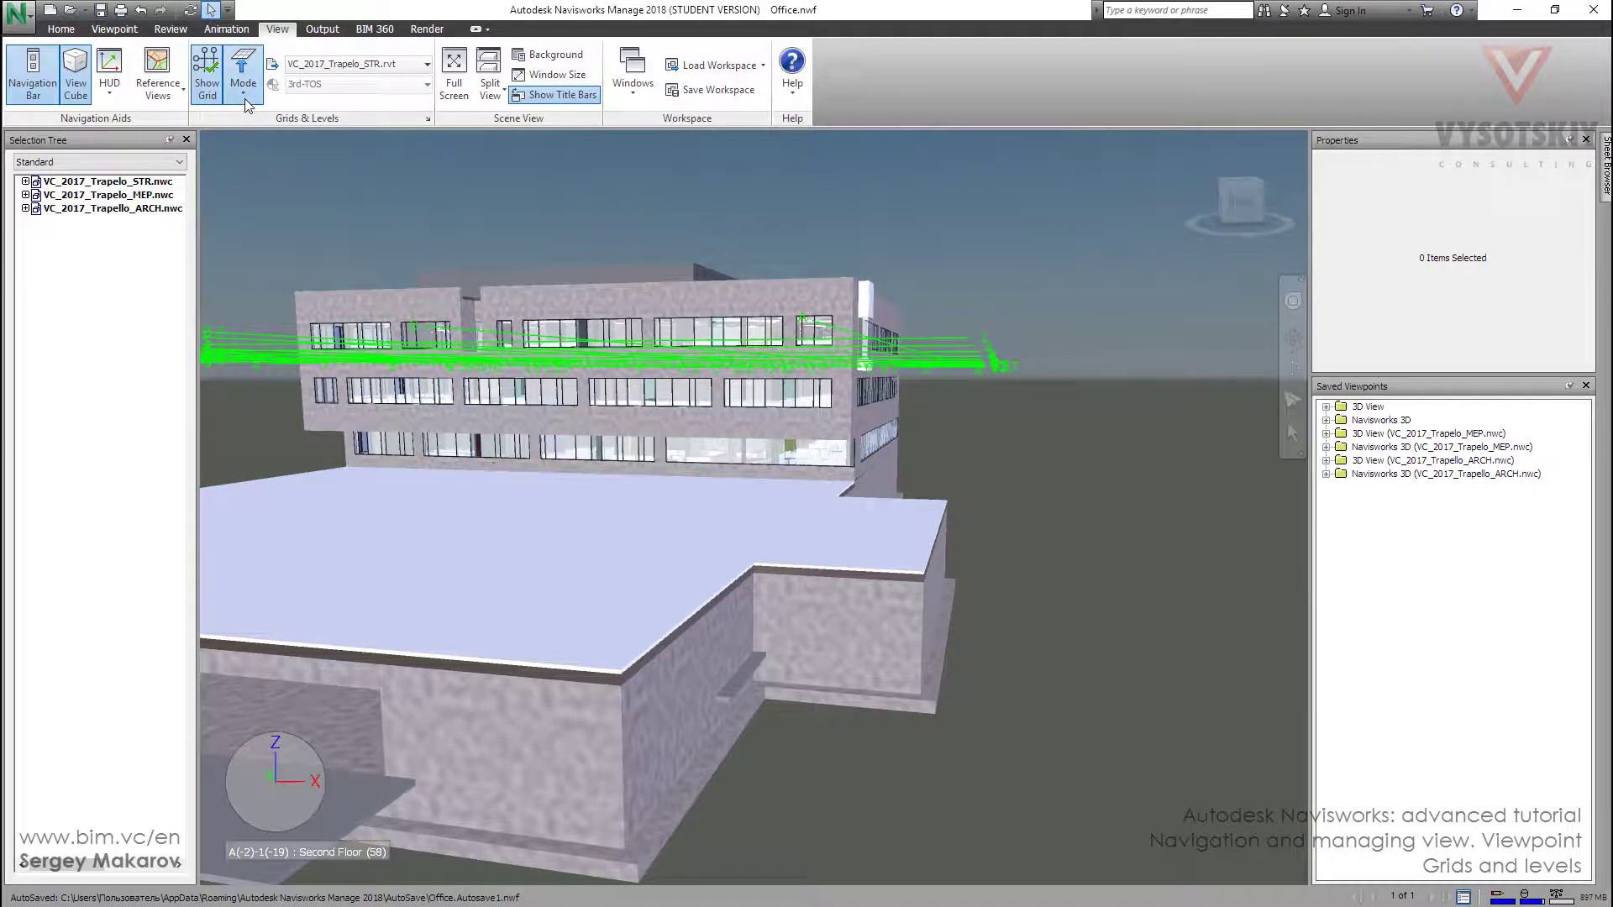
{"action": "left_click", "coordinate": [254, 187]}
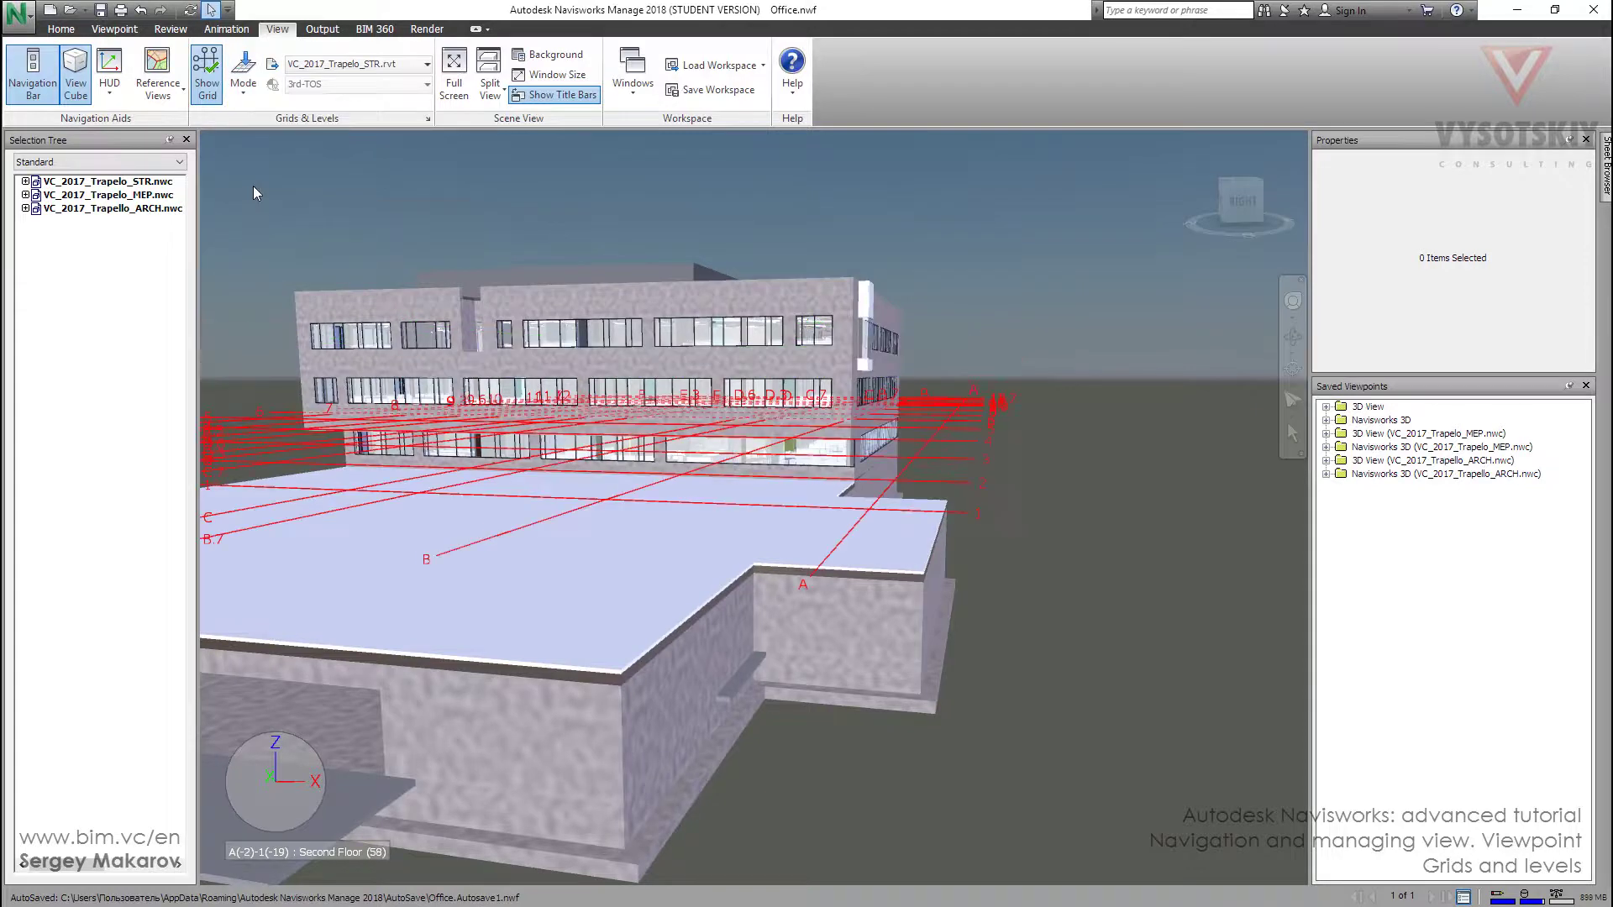
{"action": "left_click", "coordinate": [245, 97]}
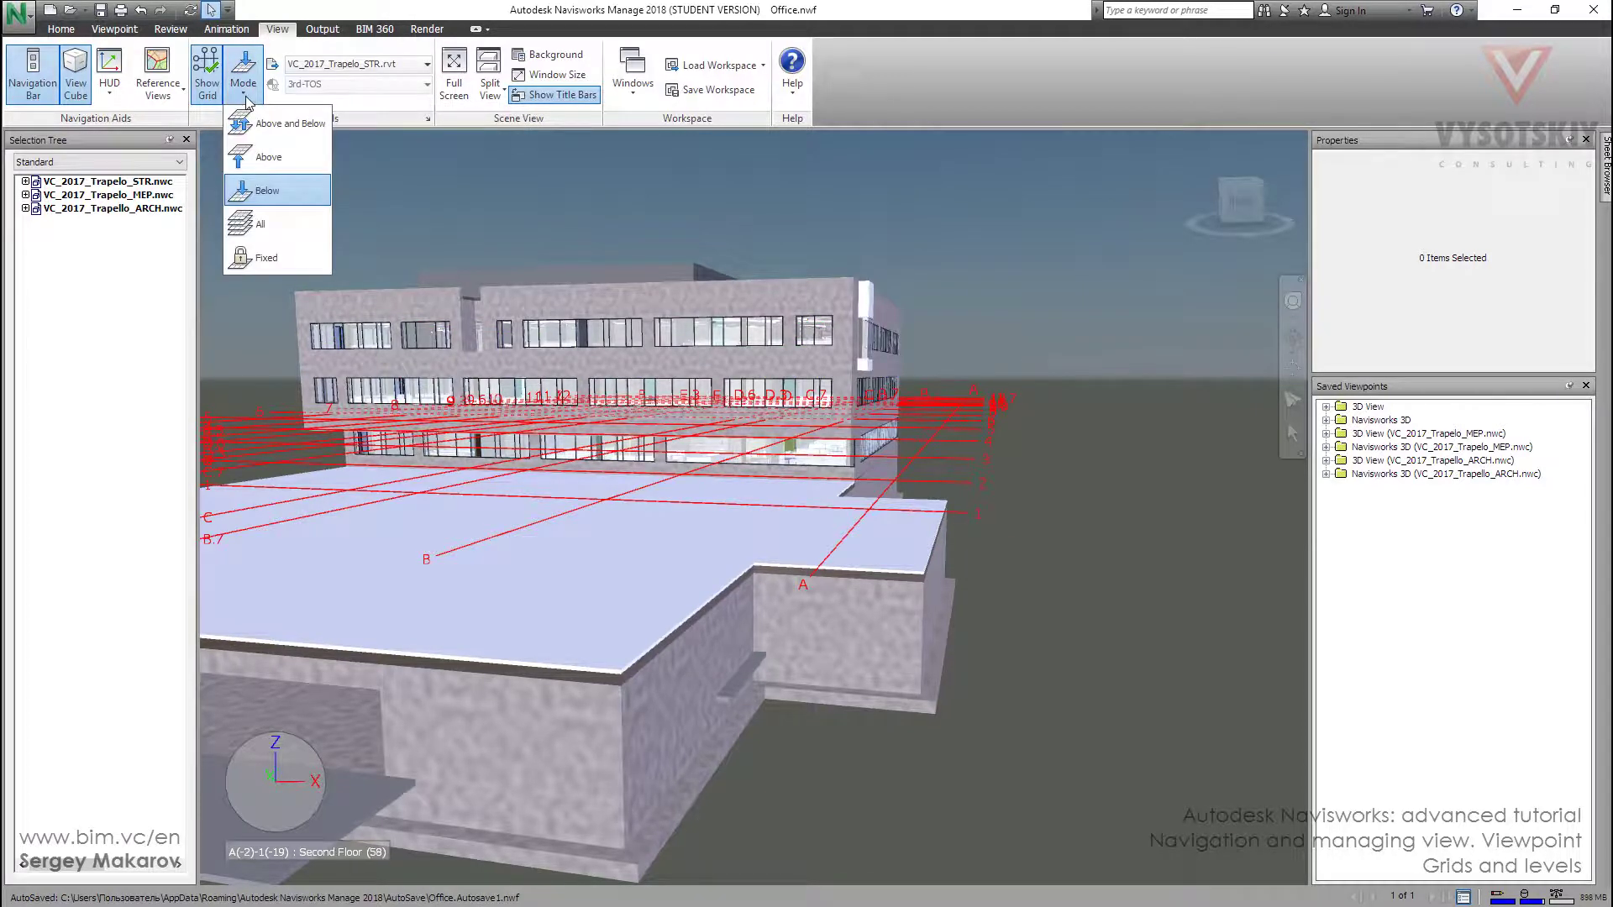
{"action": "left_click", "coordinate": [263, 225]}
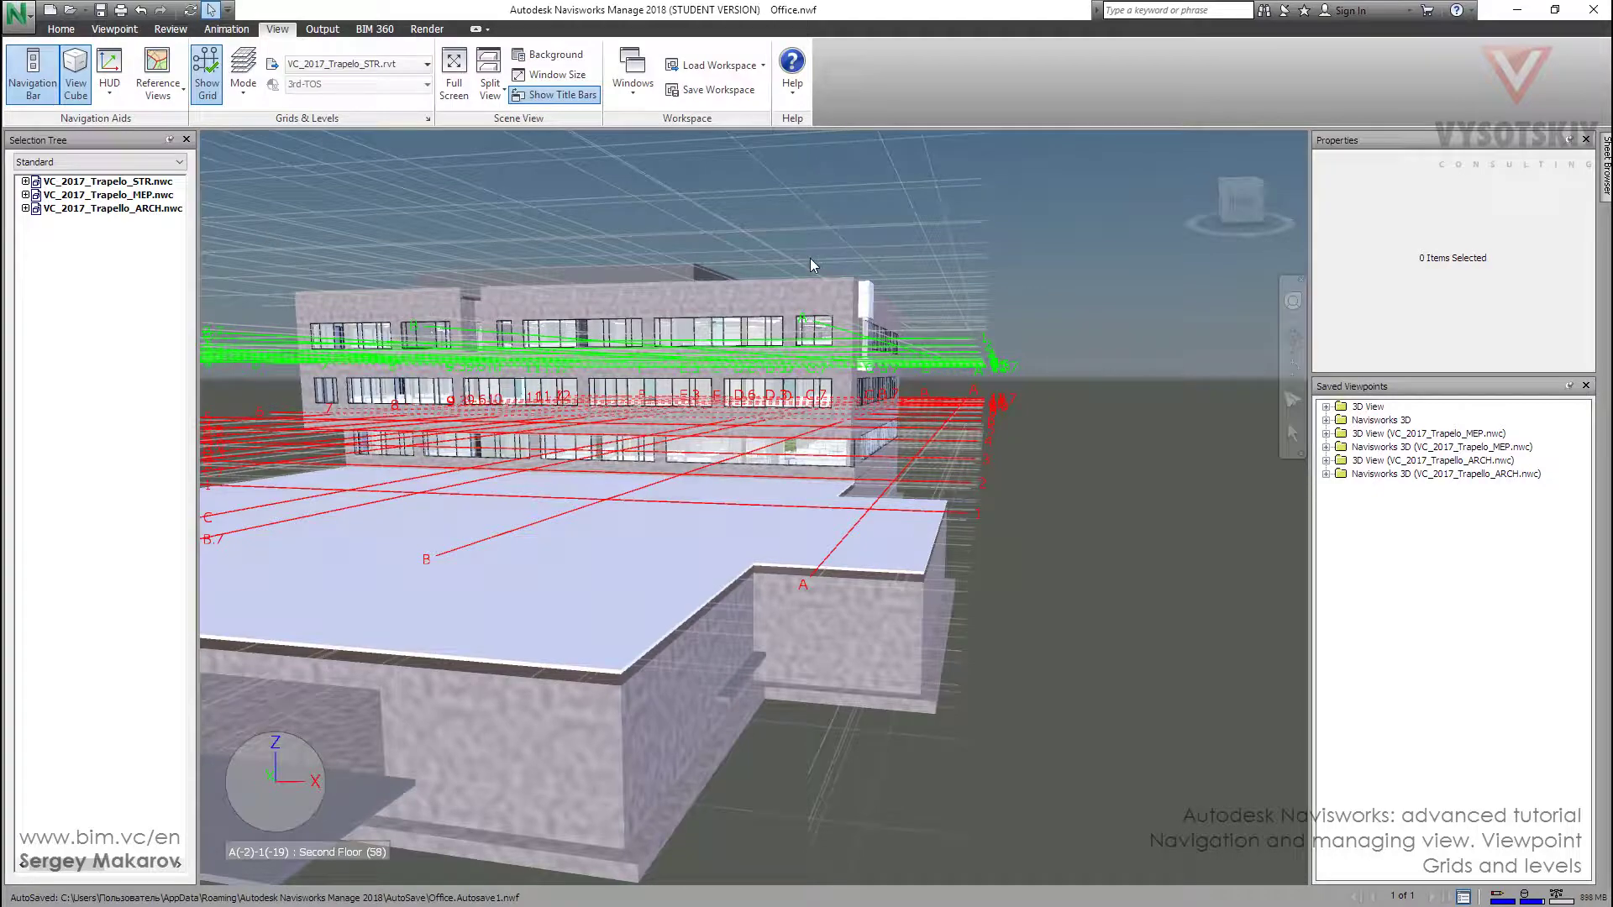
Step: Orbit to look down on the roof and set the grid Mode to Fixed
{"action": "middle_click_drag", "start_coordinate": [800, 274], "coordinate": [761, 290], "text": "shift"}
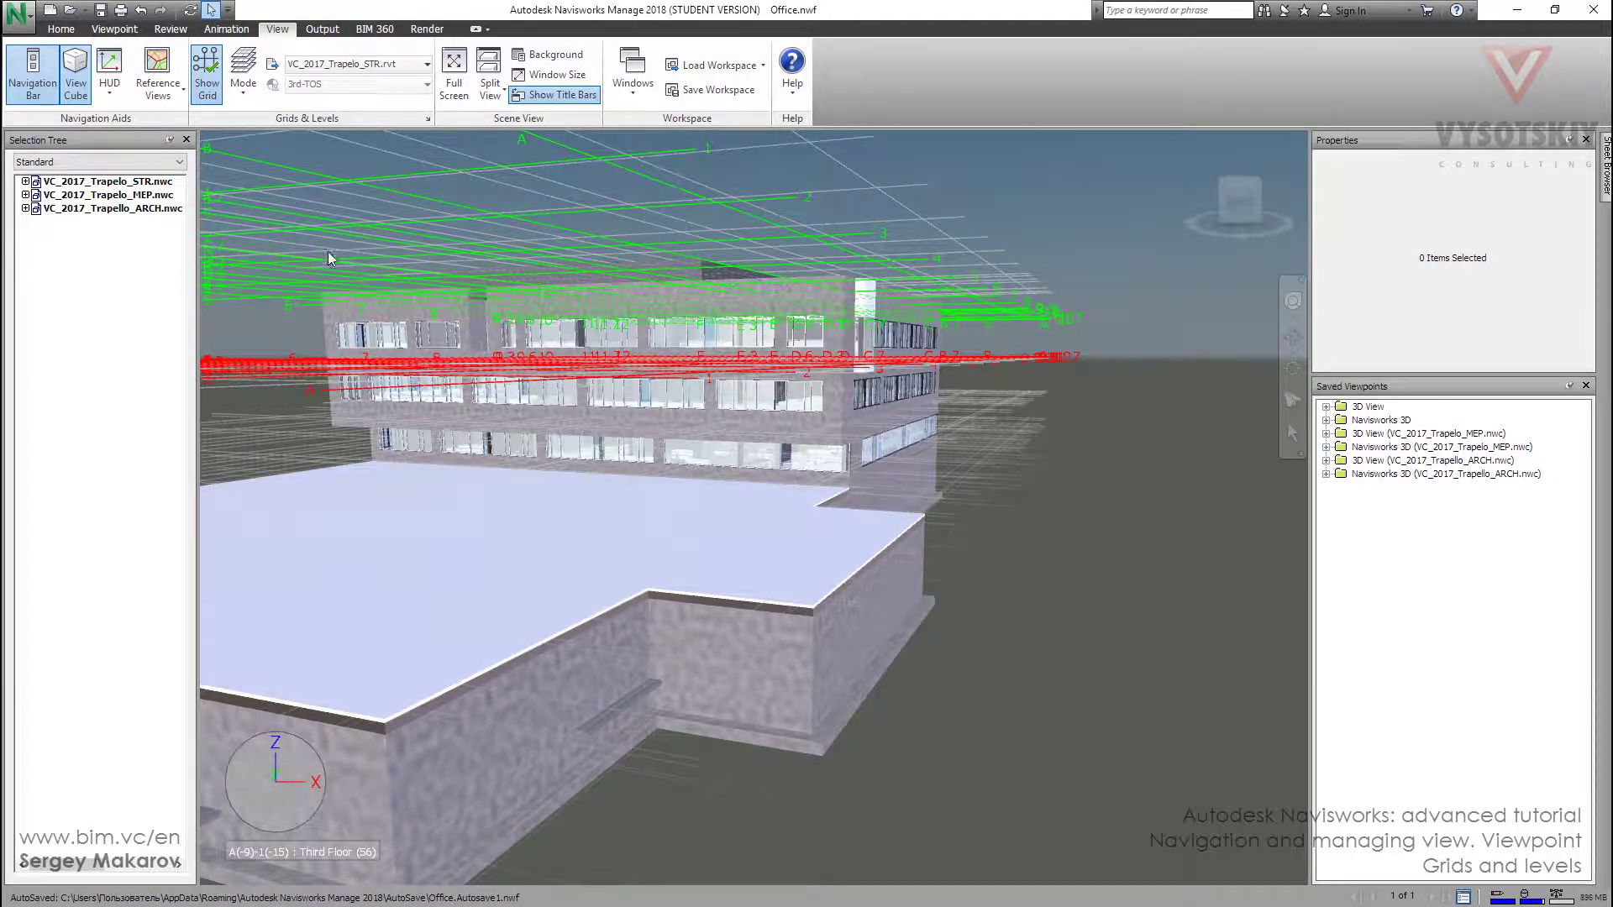
{"action": "left_click", "coordinate": [250, 103]}
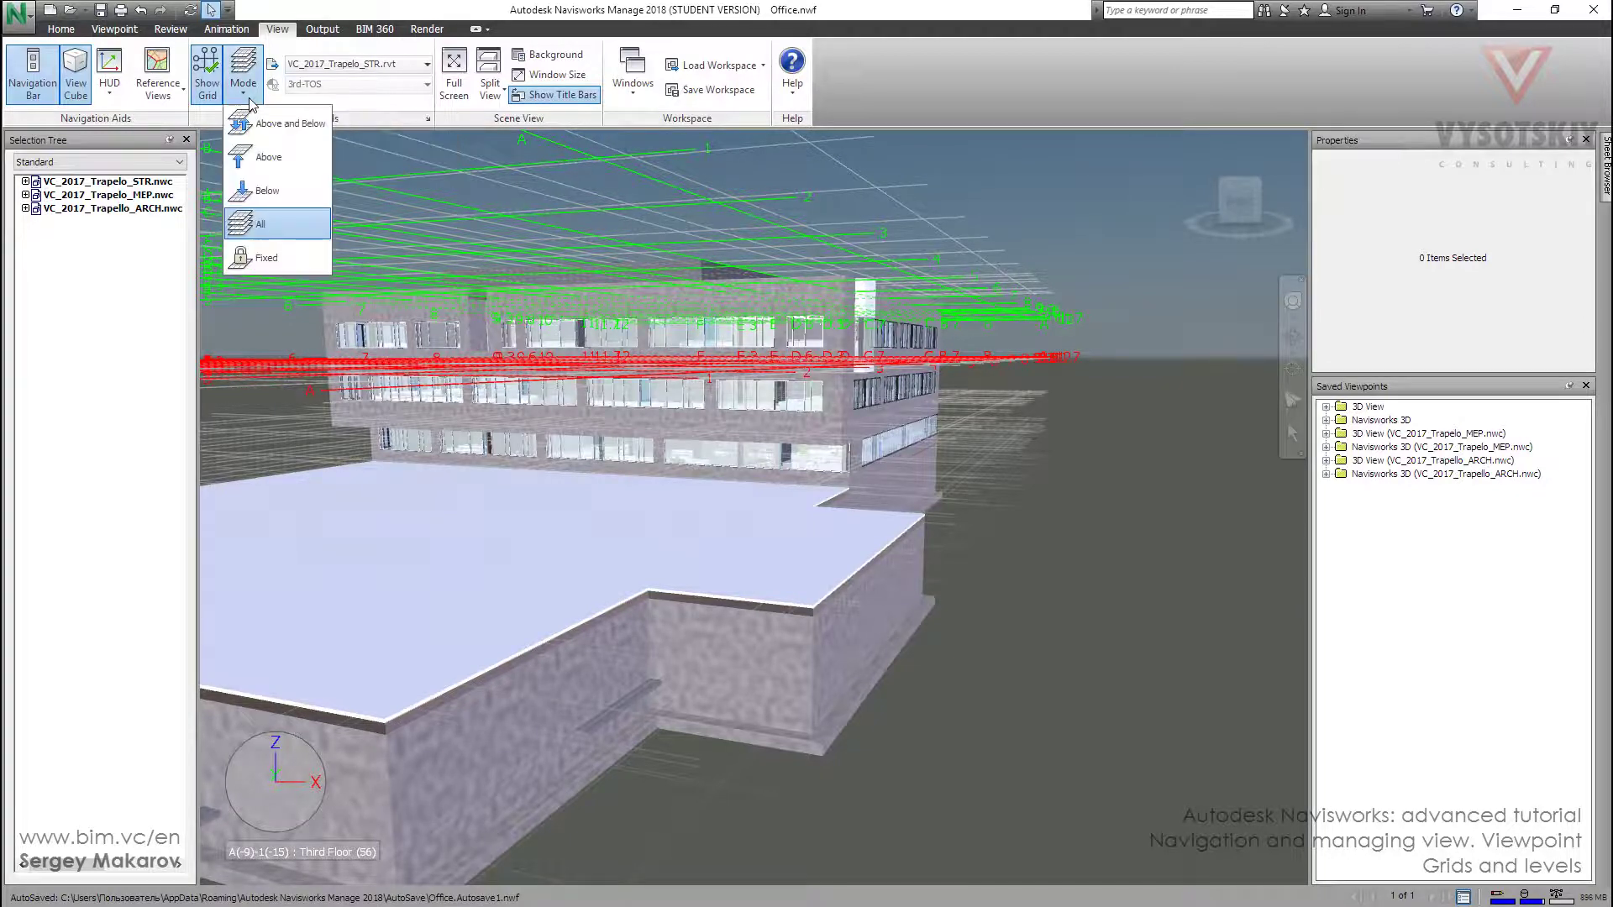
{"action": "left_click", "coordinate": [267, 260]}
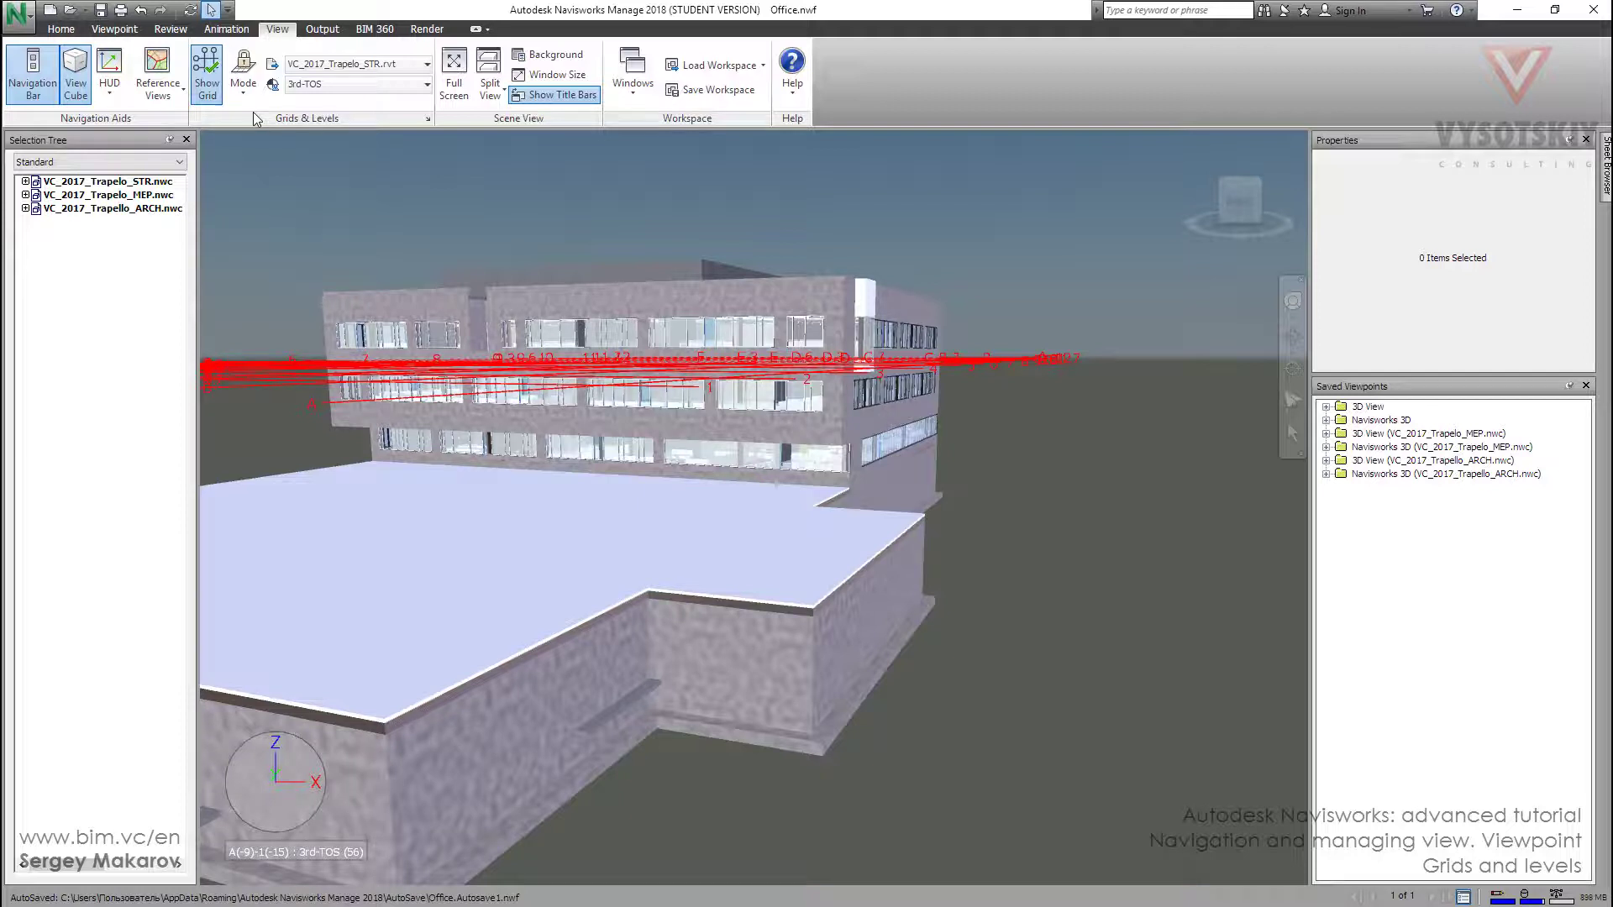
Step: Set the grid level to Second Floor and orbit and zoom down onto the roof
{"action": "left_click", "coordinate": [386, 87]}
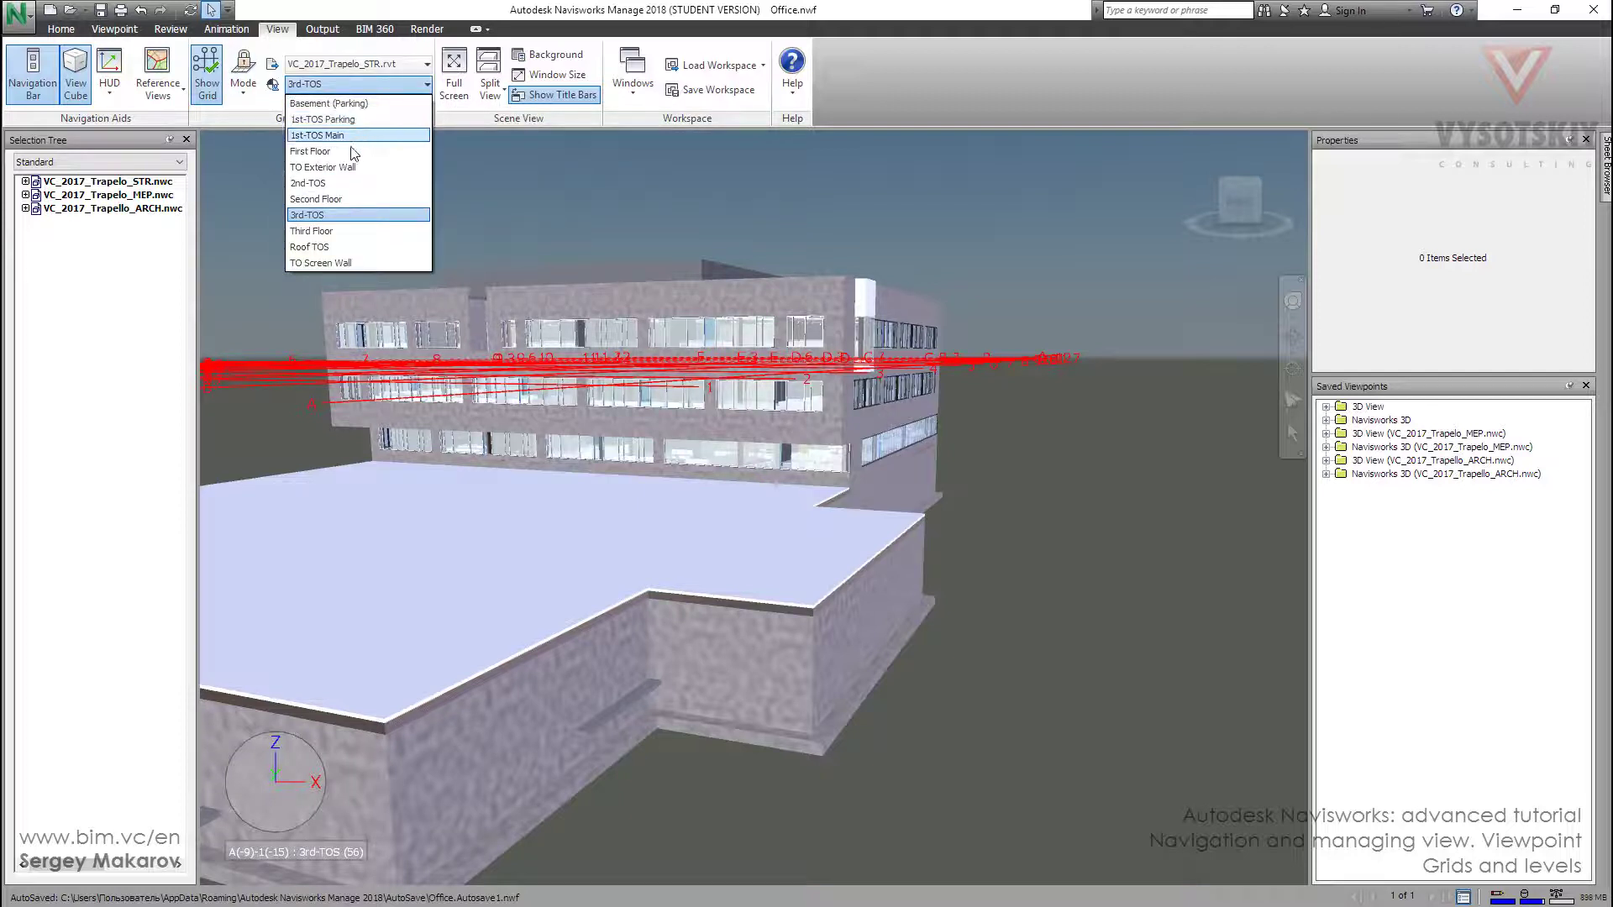
{"action": "left_click", "coordinate": [324, 200]}
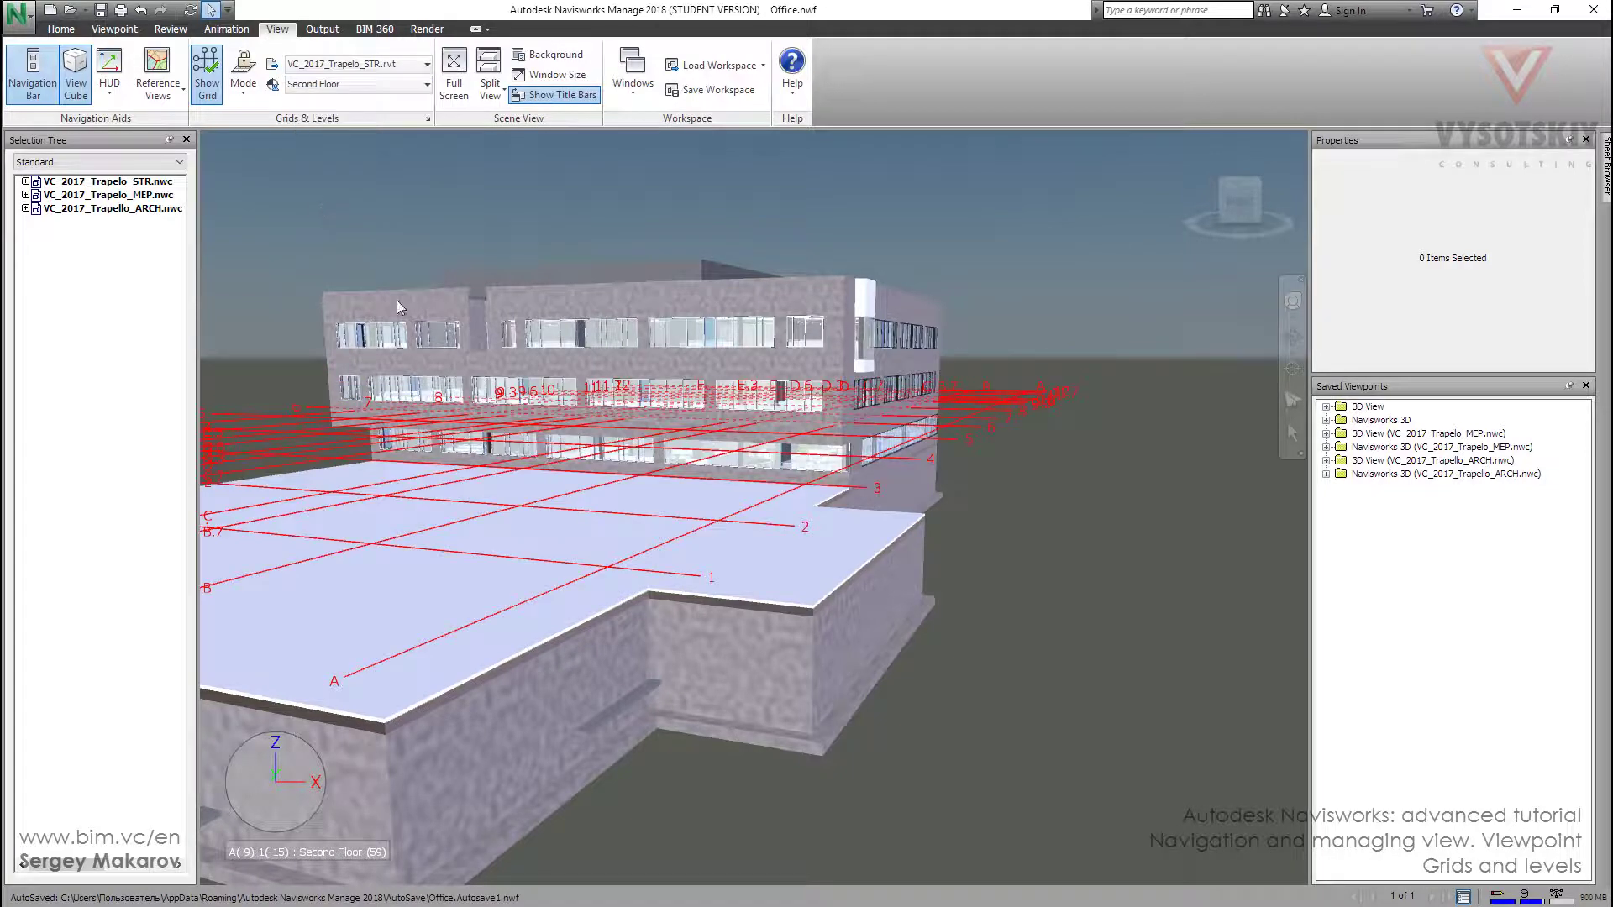
{"action": "mouse_move", "coordinate": [535, 401]}
{"action": "middle_mouse_down", "text": "shift"}
{"action": "mouse_move", "coordinate": [576, 673]}
{"action": "mouse_move", "coordinate": [497, 346]}
{"action": "mouse_move", "coordinate": [414, 400]}
{"action": "mouse_move", "coordinate": [364, 519]}
{"action": "mouse_move", "coordinate": [731, 454]}
{"action": "mouse_move", "coordinate": [740, 328]}
{"action": "mouse_move", "coordinate": [681, 403]}
{"action": "mouse_move", "coordinate": [392, 348]}
{"action": "mouse_move", "coordinate": [370, 471]}
{"action": "mouse_move", "coordinate": [697, 521]}
{"action": "mouse_move", "coordinate": [739, 345]}
{"action": "mouse_move", "coordinate": [468, 380]}
{"action": "mouse_move", "coordinate": [541, 538]}
{"action": "mouse_move", "coordinate": [566, 740]}
{"action": "mouse_move", "coordinate": [532, 480]}
{"action": "mouse_move", "coordinate": [484, 468]}
{"action": "mouse_move", "coordinate": [557, 529]}
{"action": "mouse_move", "coordinate": [1019, 504]}
{"action": "mouse_move", "coordinate": [556, 390]}
{"action": "middle_mouse_up", "text": "shift"}
{"action": "scroll", "coordinate": [486, 560], "scroll_direction": "up", "scroll_amount": 8}
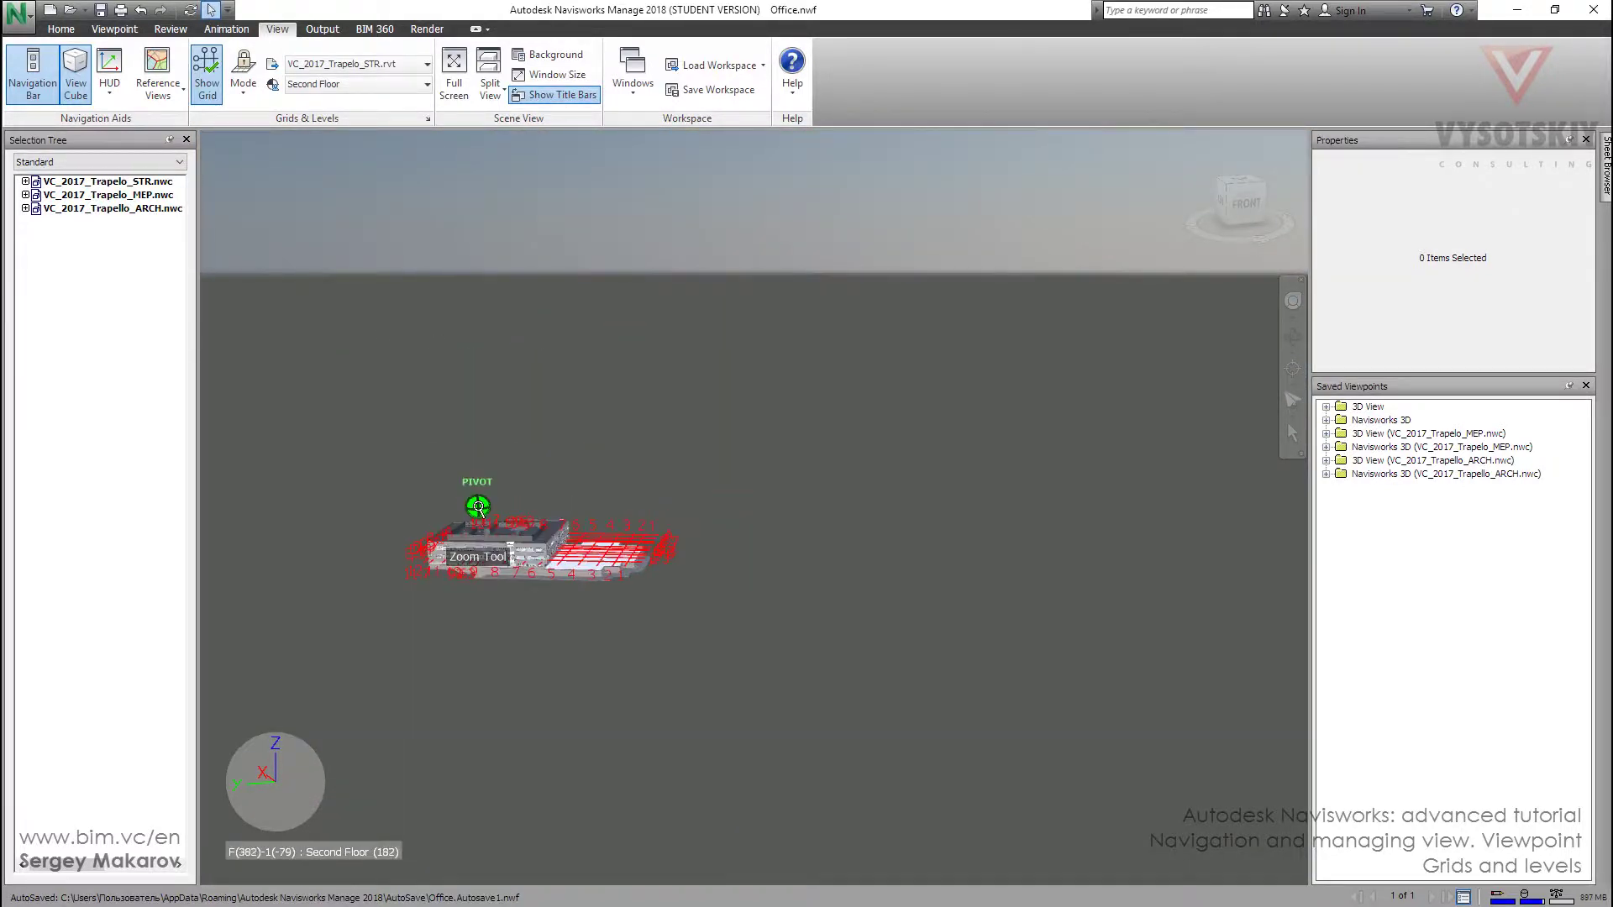
{"action": "scroll", "coordinate": [486, 561], "scroll_direction": "up", "scroll_amount": 3}
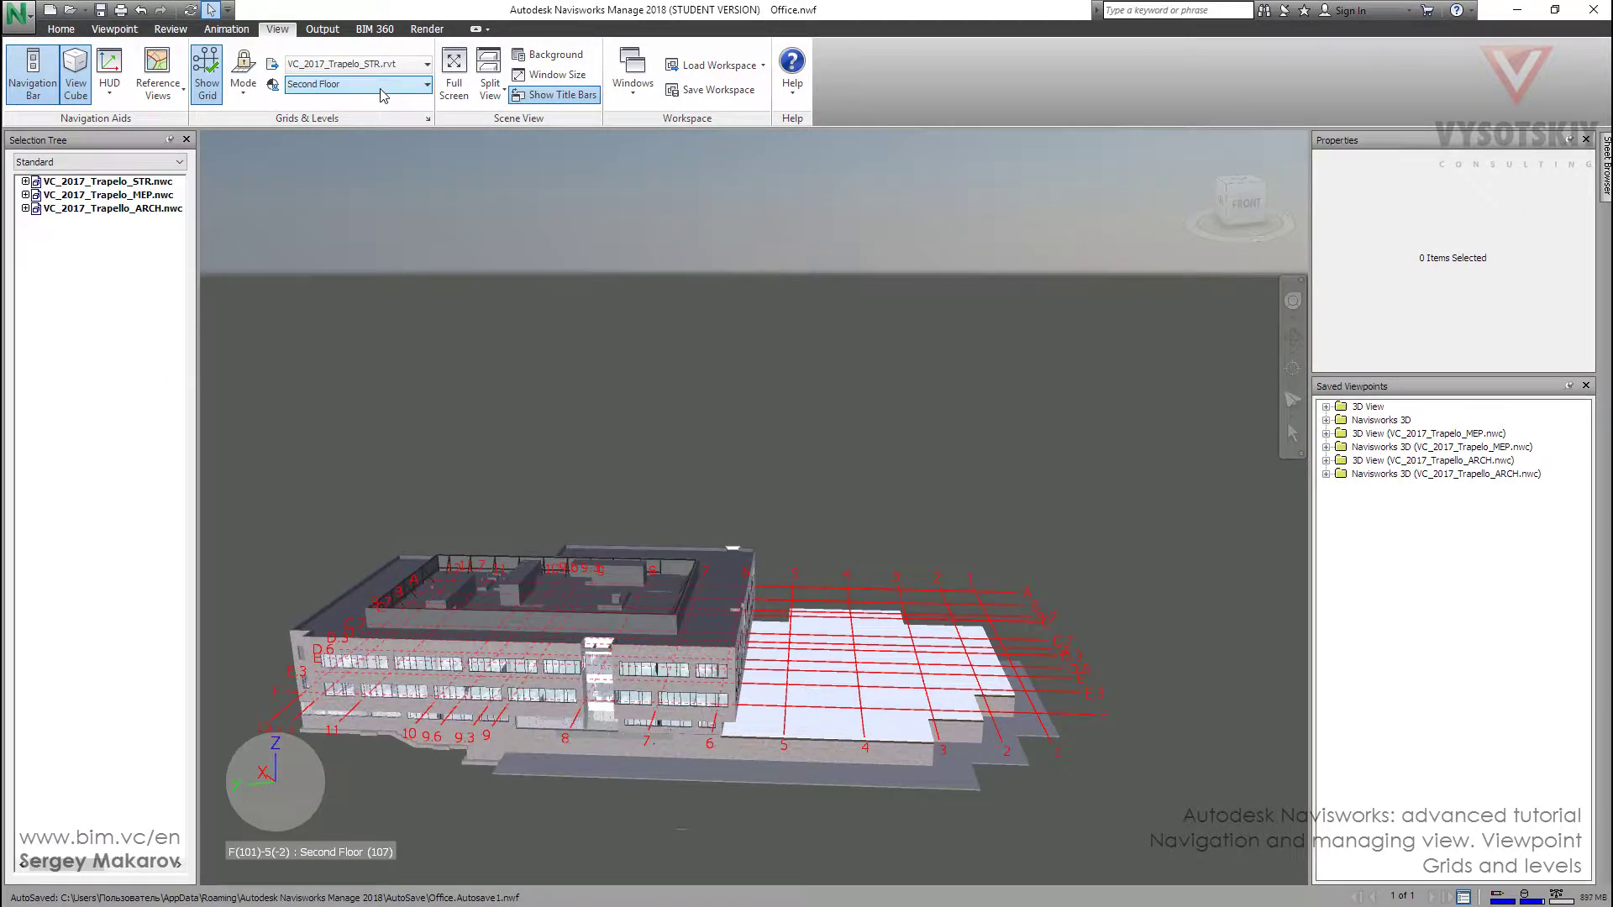
Step: Pin the grid to Basement (Parking), orbit to show the lower roof, and open the Viewpoint tab
{"action": "left_click", "coordinate": [379, 84]}
{"action": "key", "text": "Escape"}
{"action": "left_click", "coordinate": [382, 84]}
{"action": "left_click", "coordinate": [367, 104]}
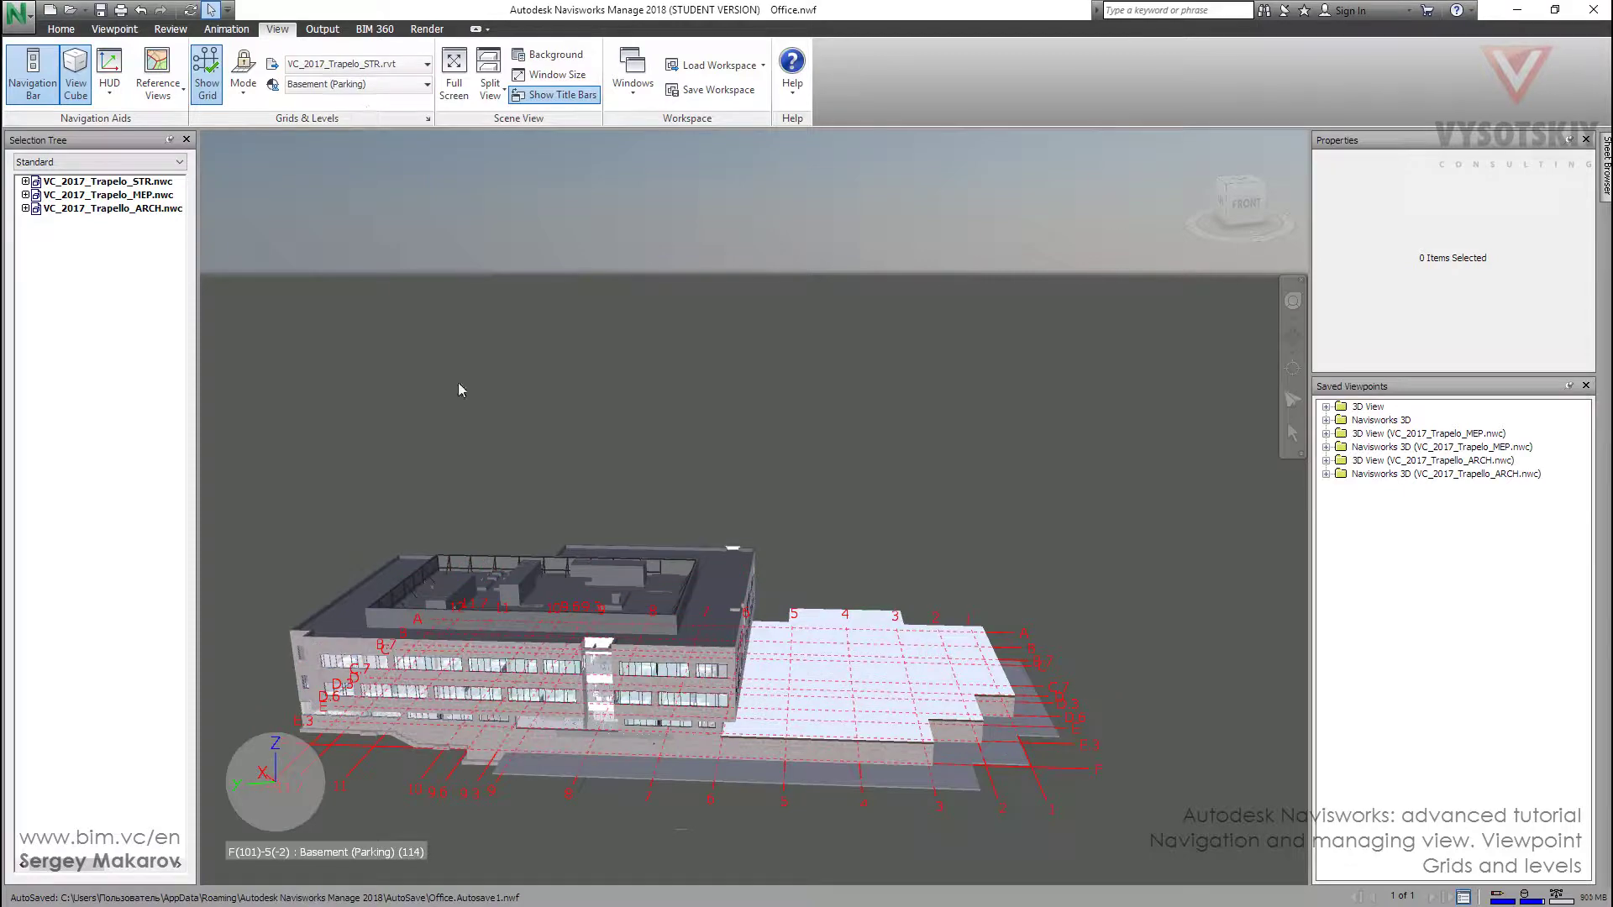
{"action": "middle_click_drag", "start_coordinate": [477, 507], "coordinate": [579, 454], "text": "shift"}
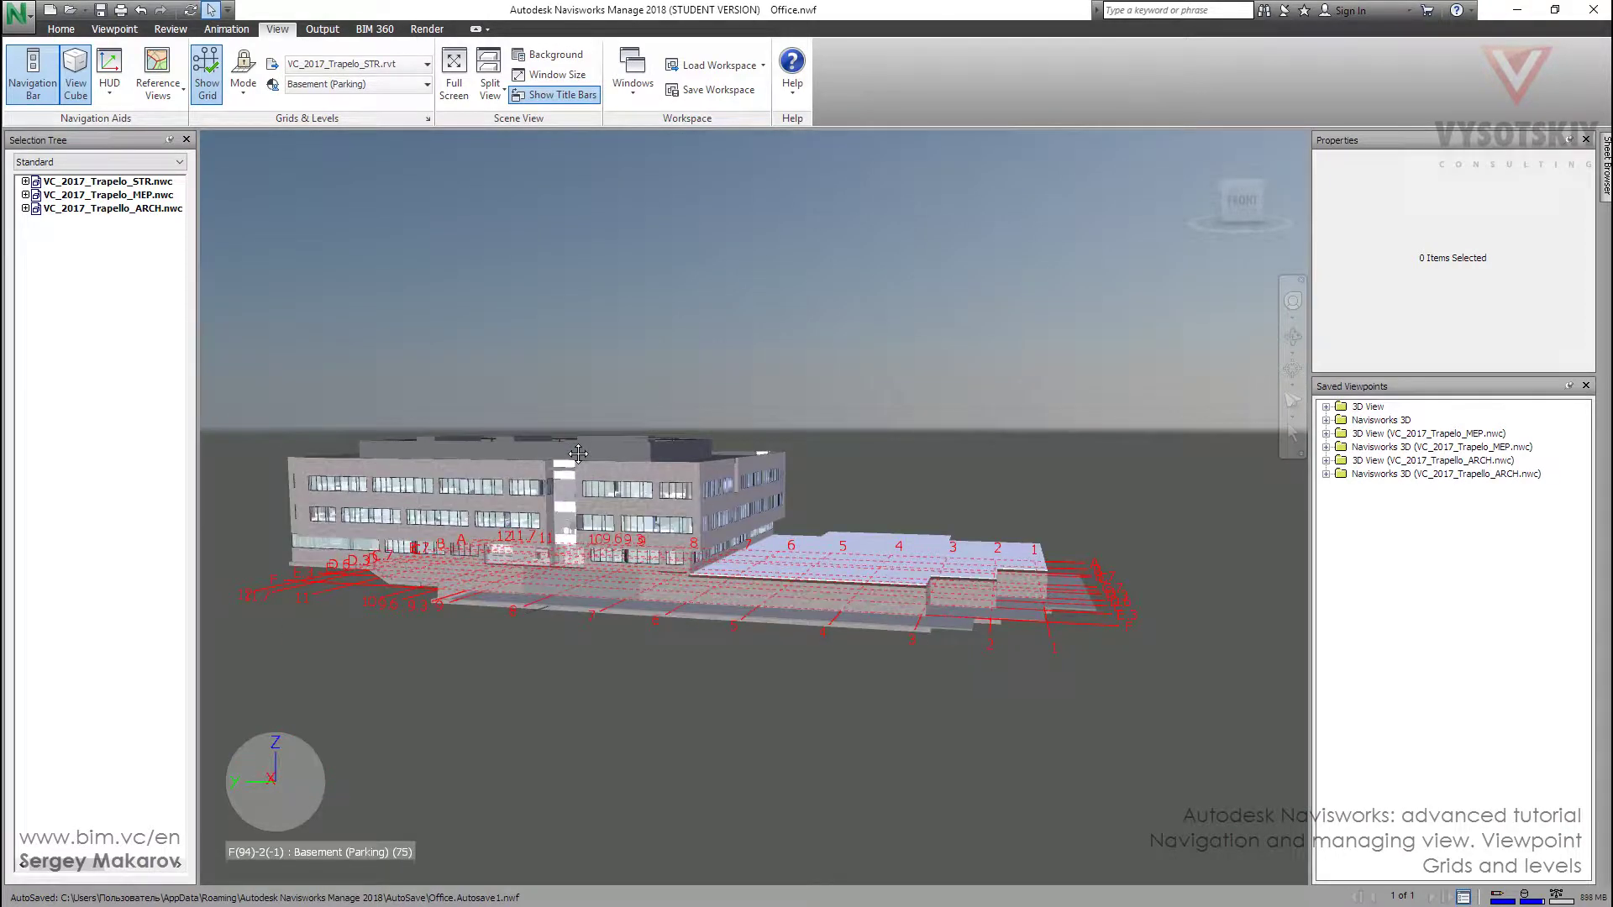
{"action": "mouse_move", "coordinate": [830, 538]}
{"action": "middle_mouse_down", "text": "shift"}
{"action": "mouse_move", "coordinate": [844, 542]}
{"action": "mouse_move", "coordinate": [672, 538]}
{"action": "mouse_move", "coordinate": [771, 540]}
{"action": "middle_mouse_up", "text": "shift"}
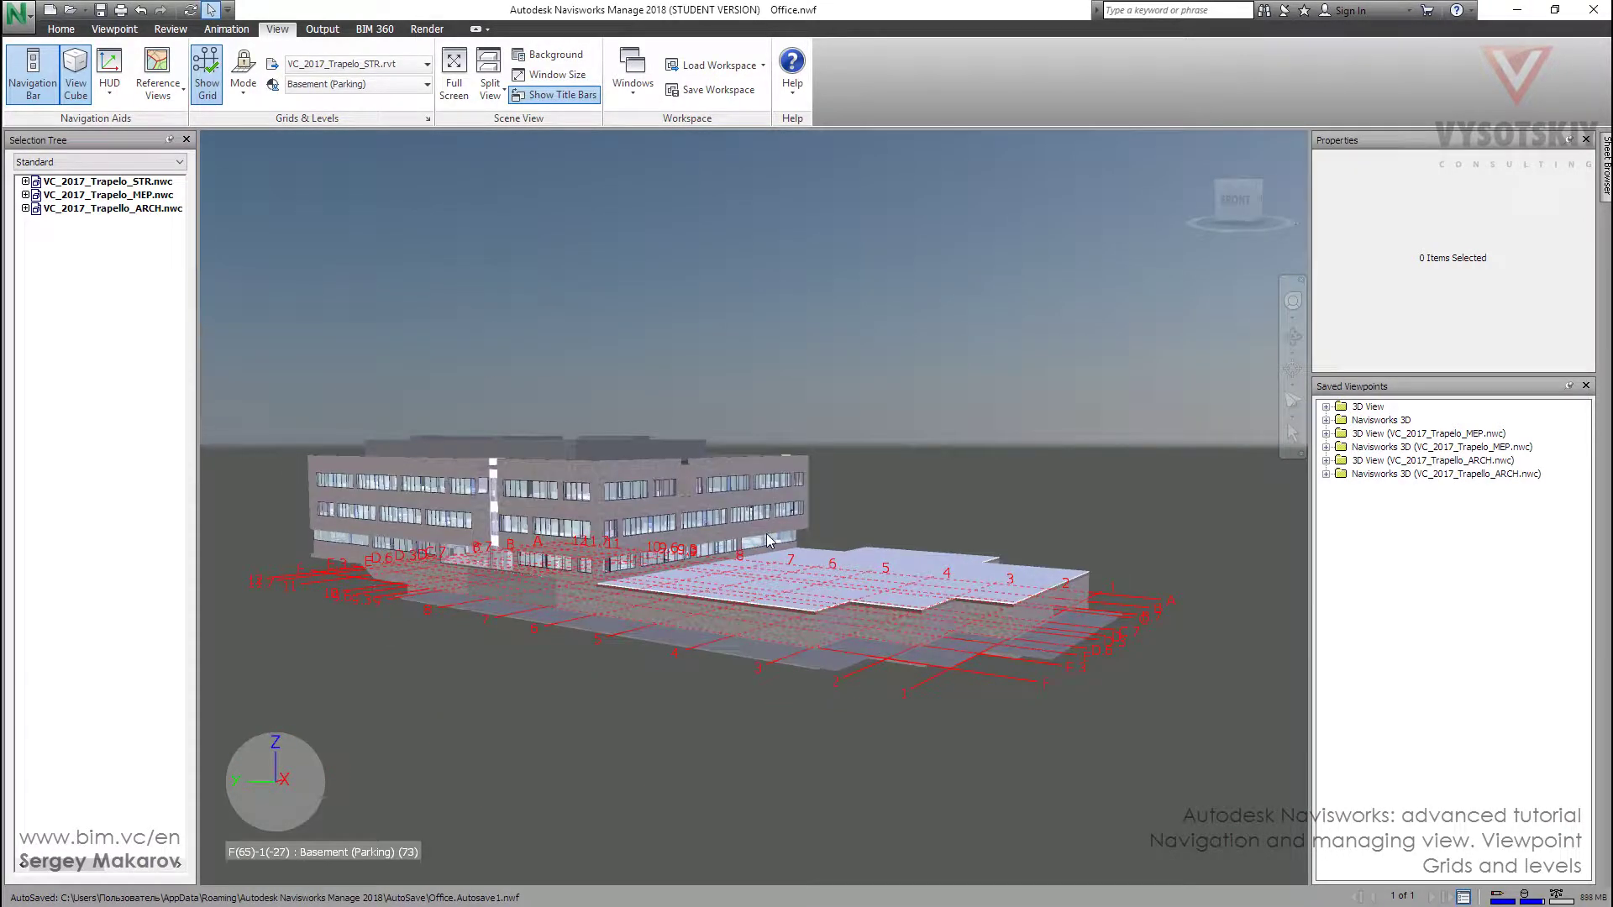
{"action": "left_click", "coordinate": [130, 34]}
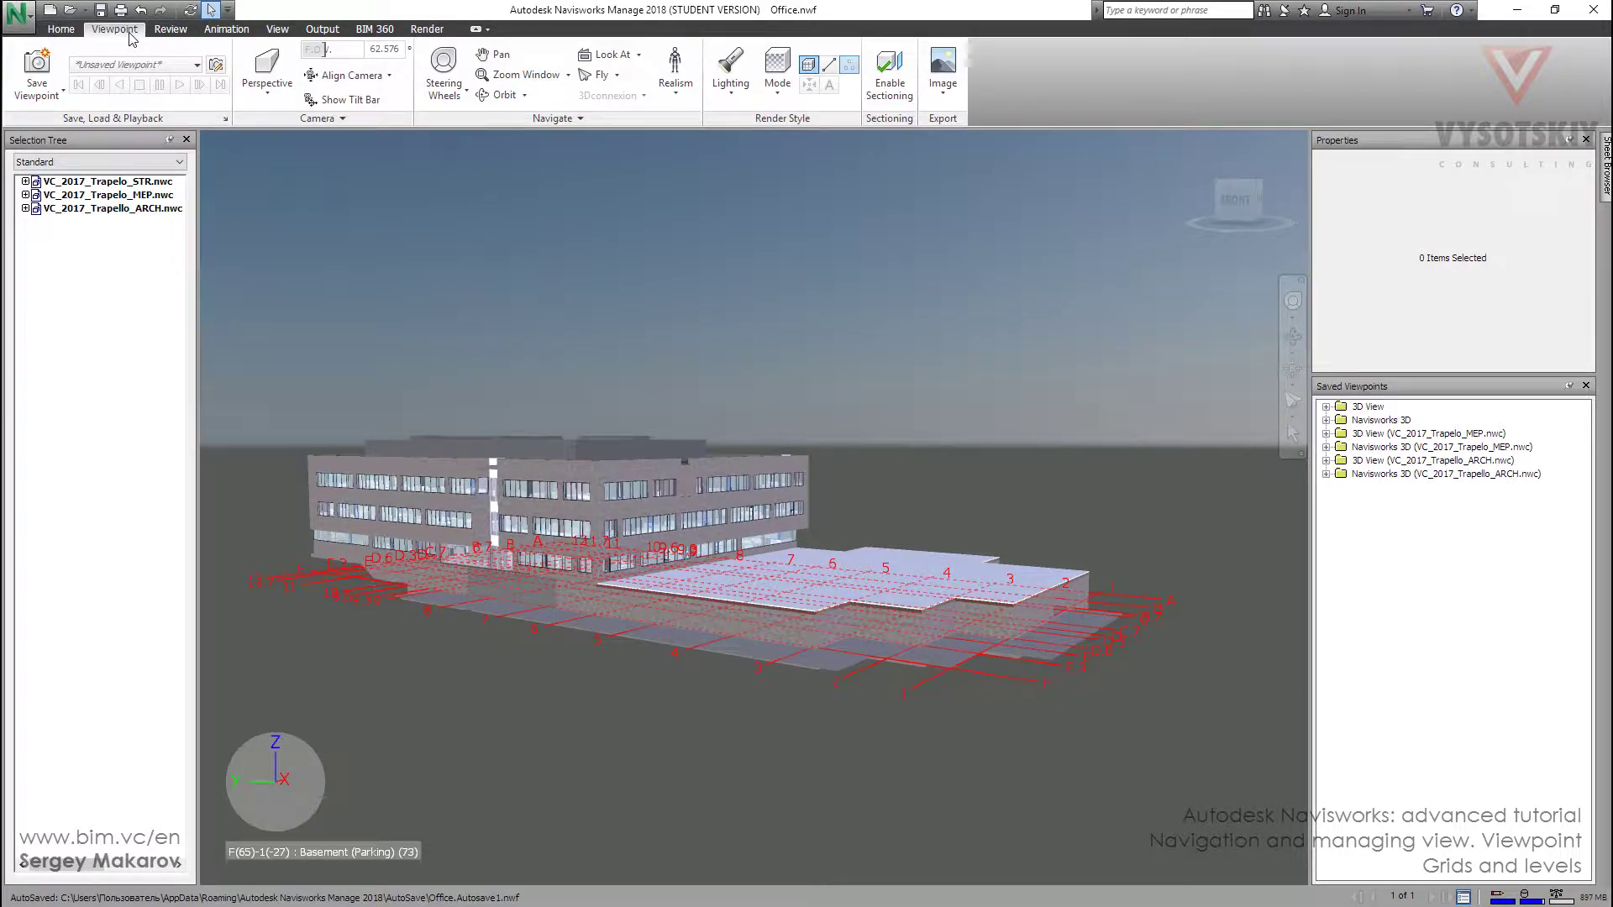
Step: Turn to the Front view and switch the camera to Orthographic, recentring the elevation
{"action": "left_click", "coordinate": [266, 88]}
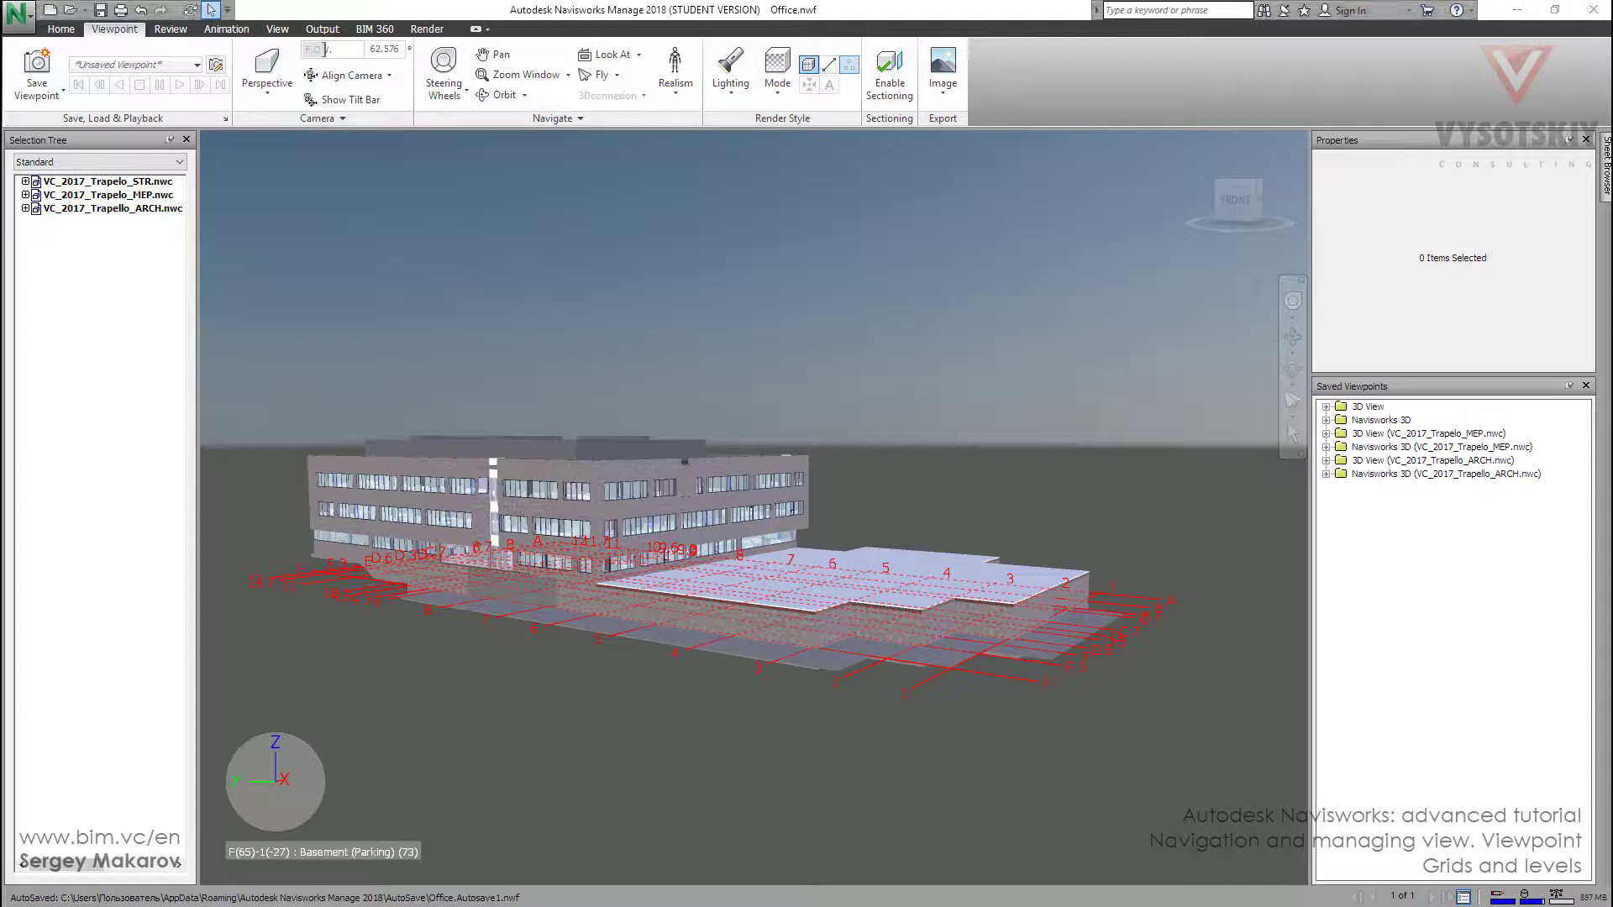
{"action": "left_click", "coordinate": [264, 100]}
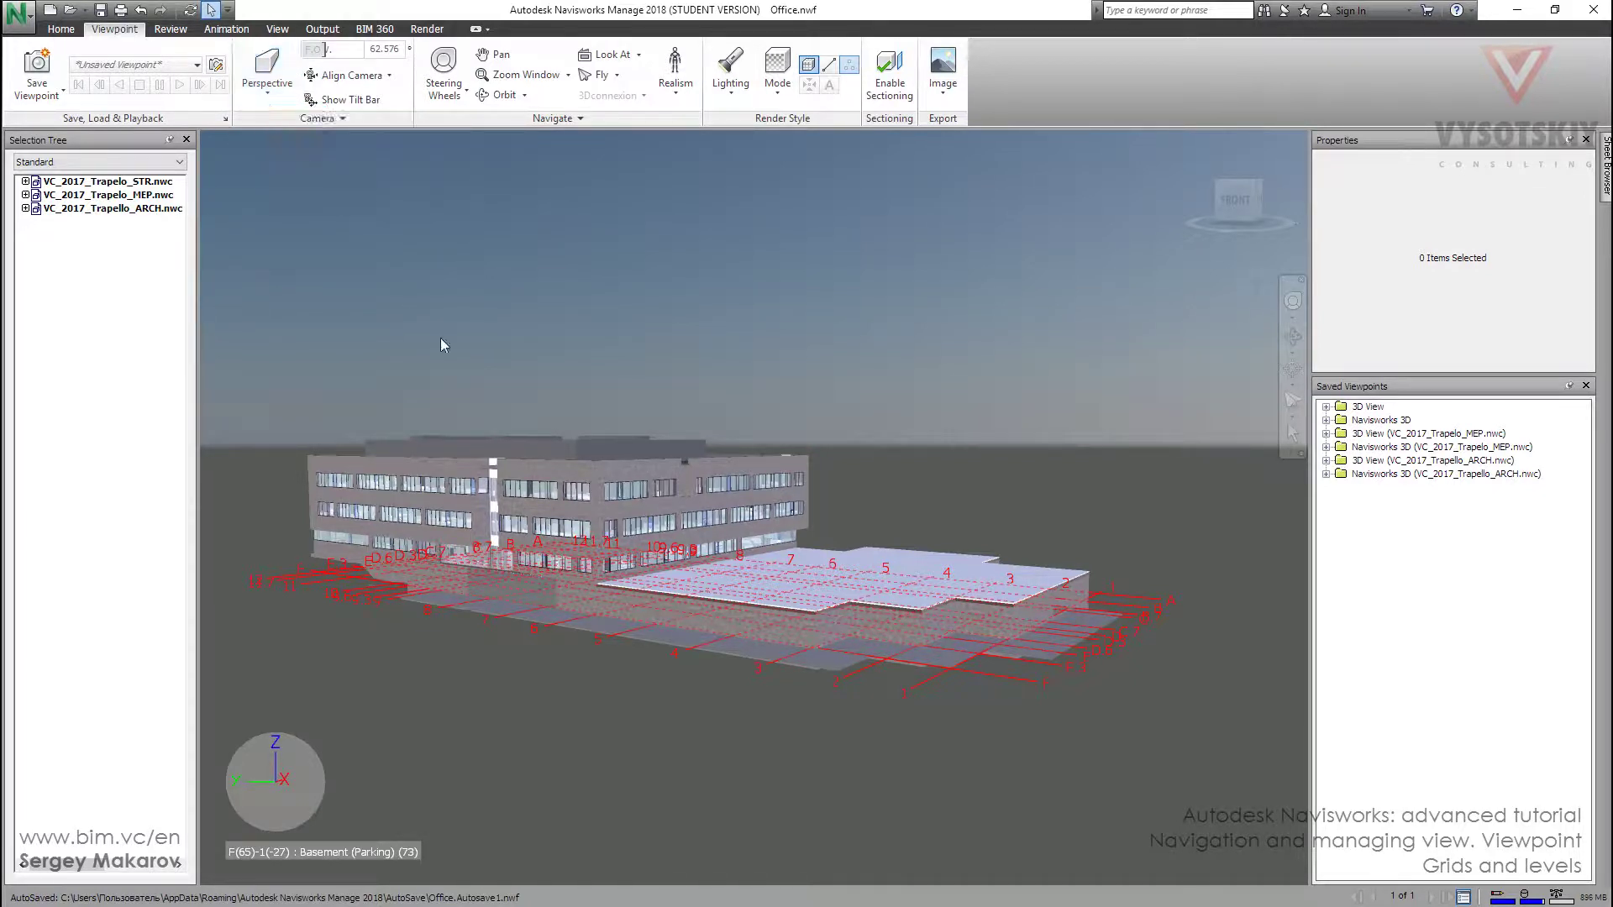
{"action": "left_click", "coordinate": [1237, 200]}
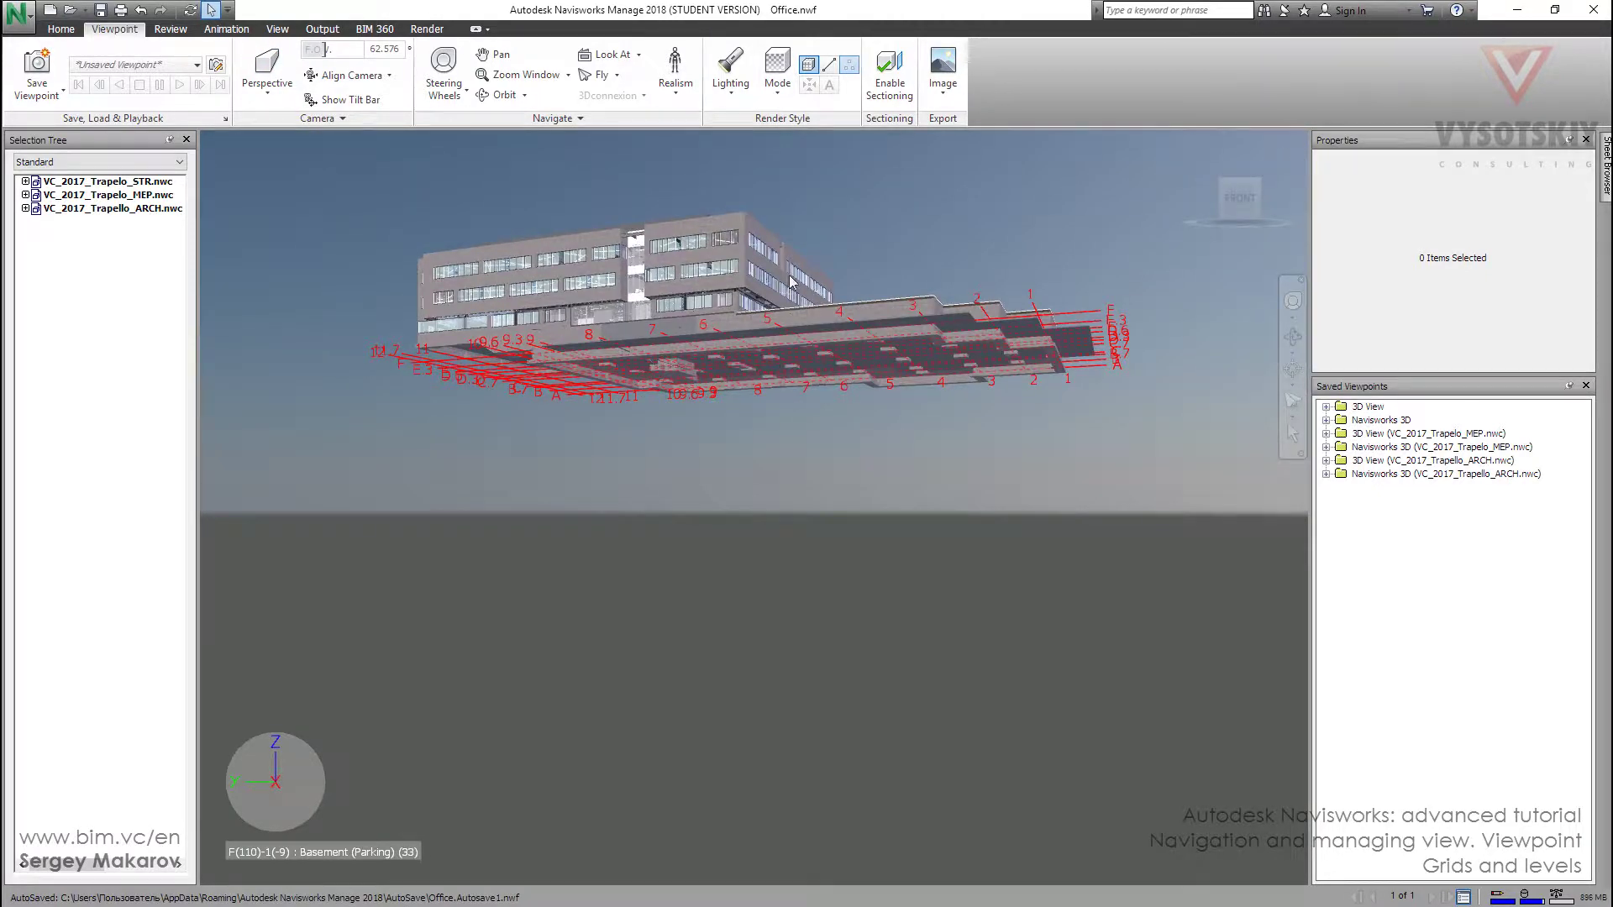
{"action": "left_click", "coordinate": [271, 95]}
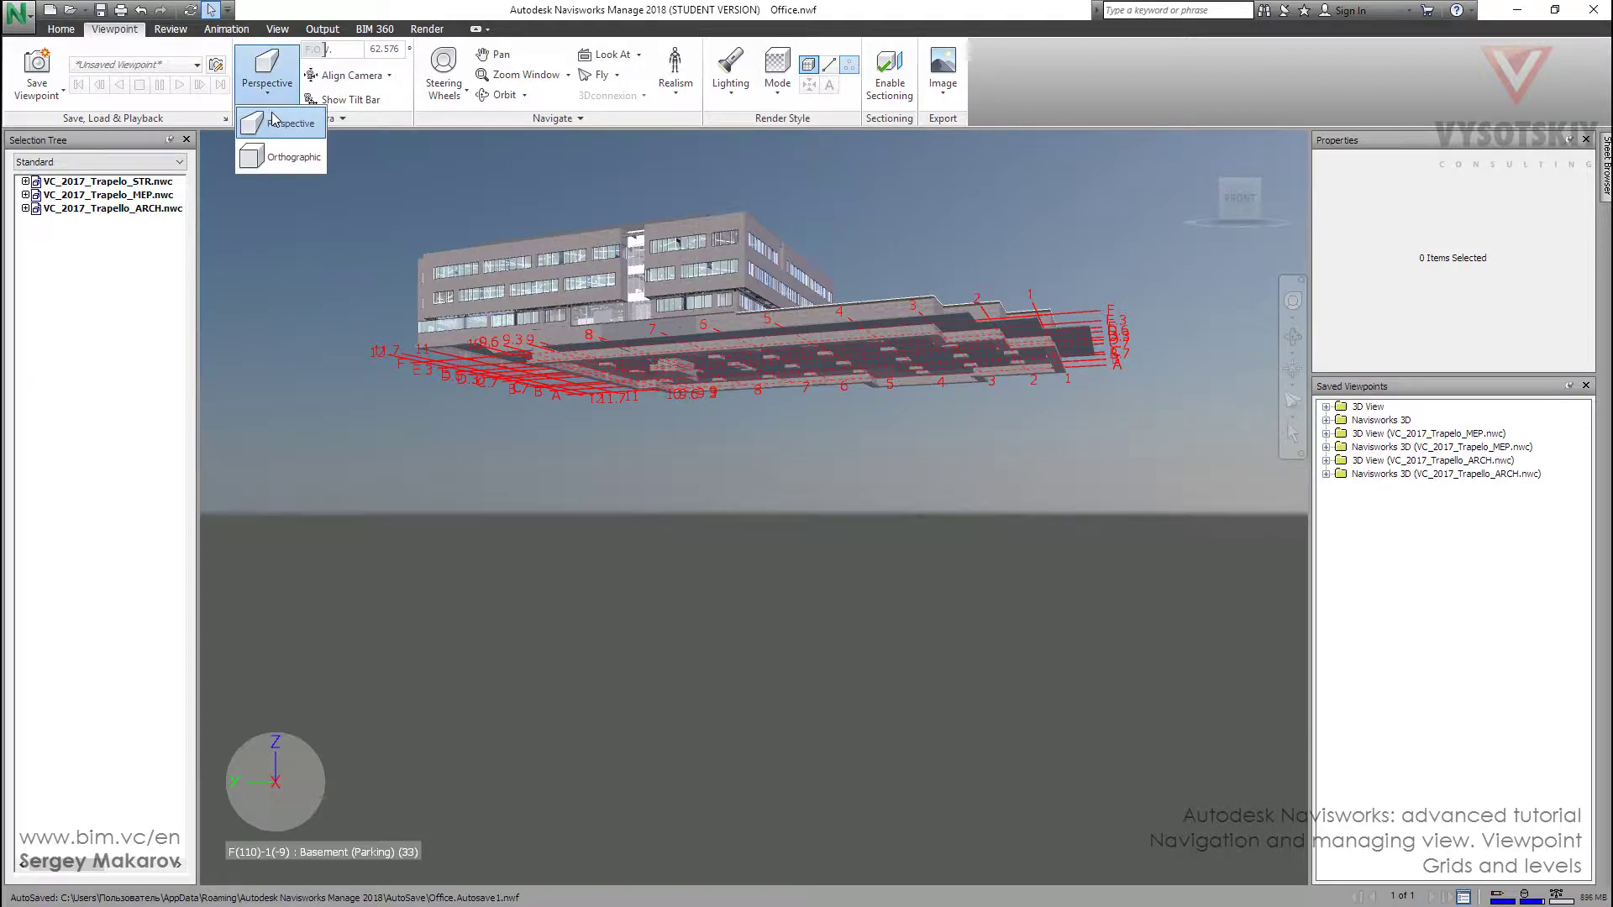
{"action": "left_click", "coordinate": [275, 161]}
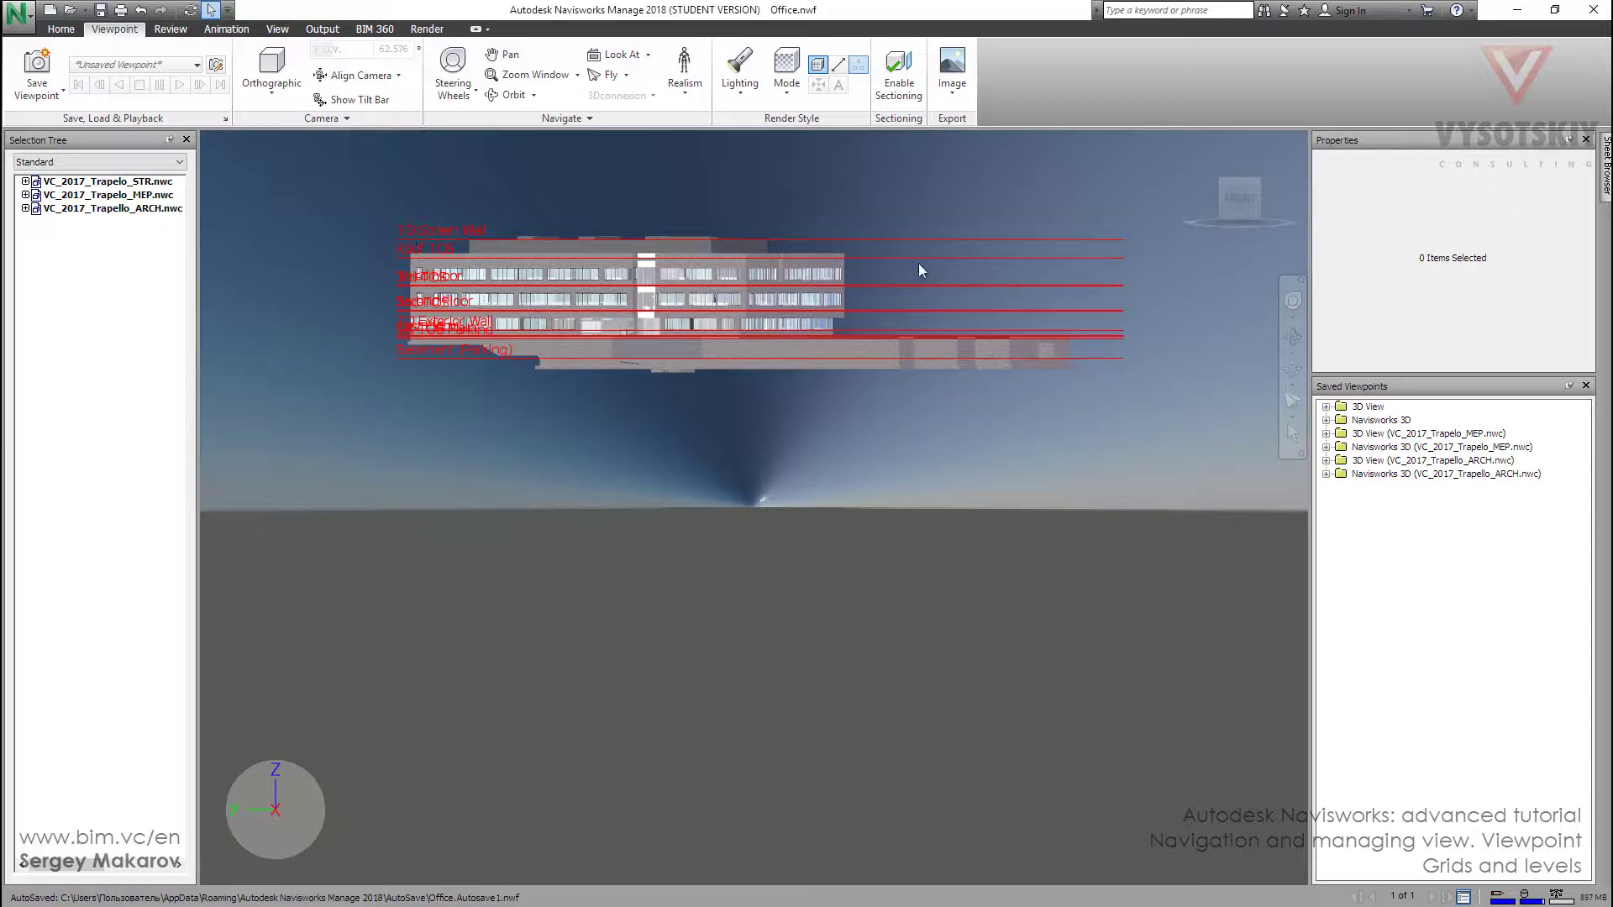
{"action": "scroll", "coordinate": [460, 228], "scroll_direction": "up", "scroll_amount": 3}
{"action": "middle_click_drag", "start_coordinate": [460, 229], "coordinate": [558, 393]}
{"action": "scroll", "coordinate": [558, 393], "scroll_direction": "up", "scroll_amount": 5}
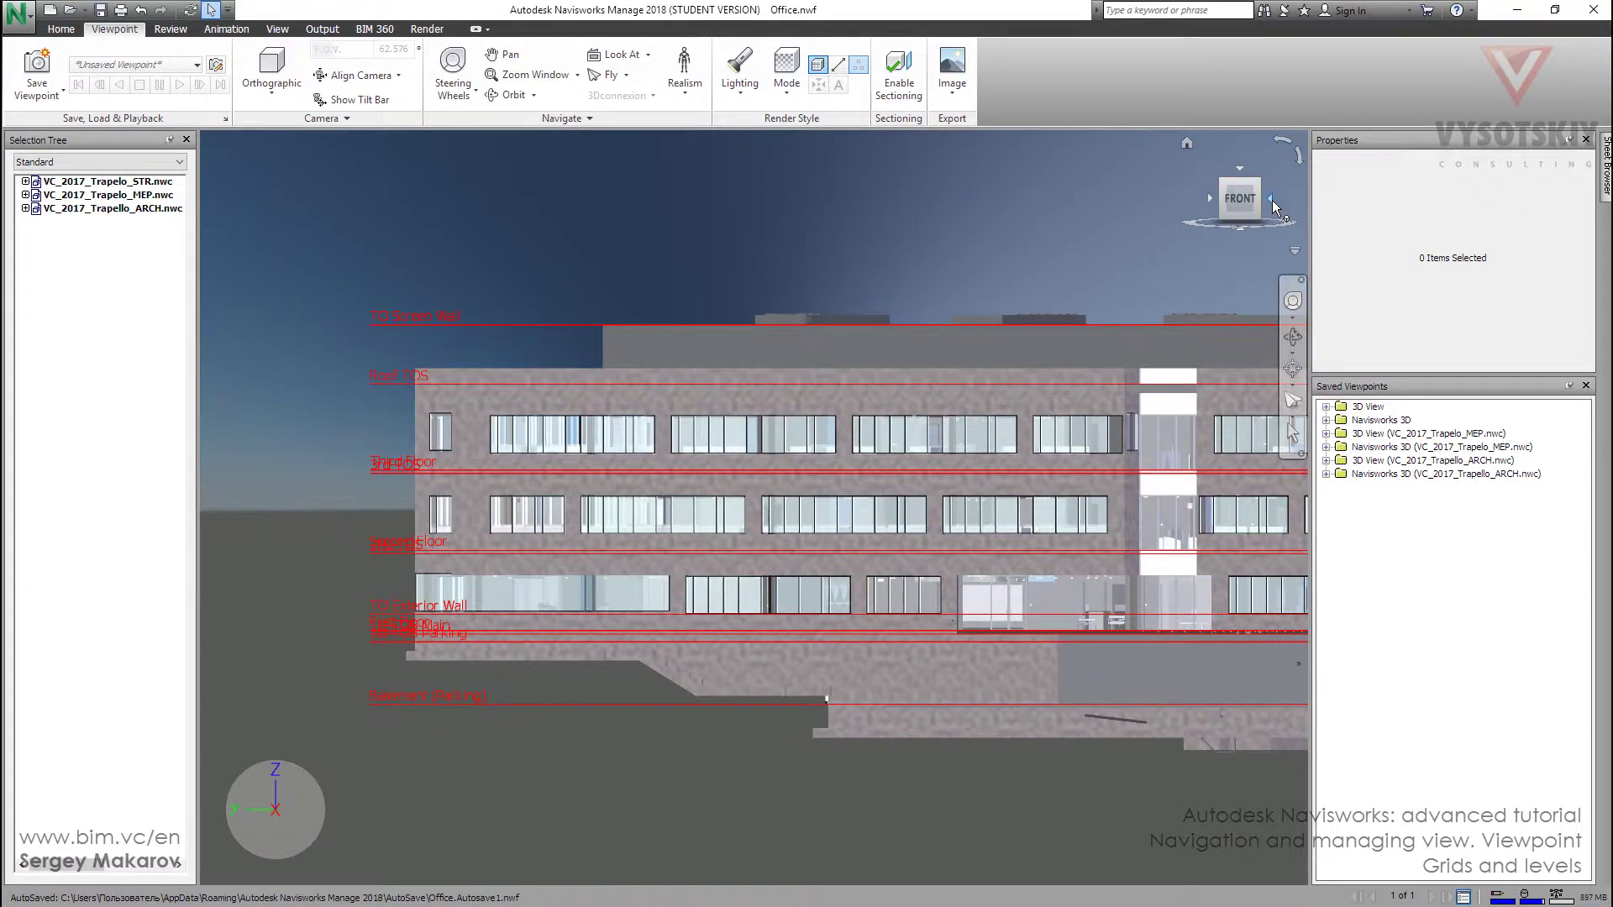
Step: Rotate to the Right side view with the ViewCube and recentre the building
{"action": "left_click", "coordinate": [1272, 200]}
{"action": "middle_click_drag", "start_coordinate": [748, 220], "coordinate": [747, 382]}
{"action": "scroll", "coordinate": [684, 353], "scroll_direction": "up", "scroll_amount": 2}
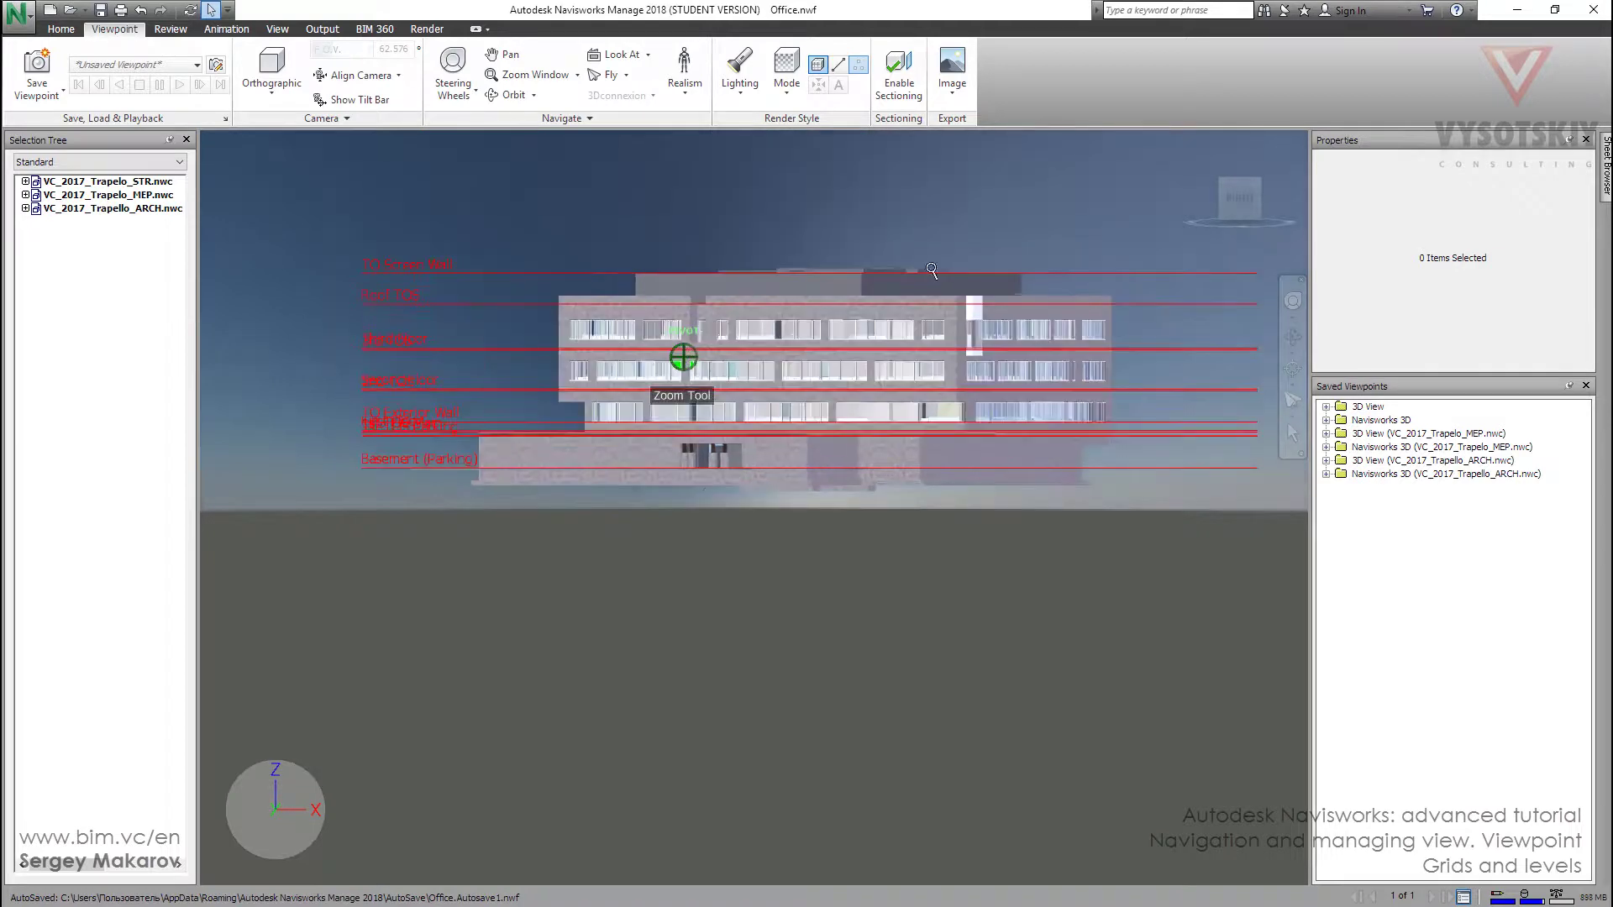
{"action": "left_click", "coordinate": [272, 84]}
Step: Return to Orthographic after Perspective, then orbit and zoom in on the stepped lower slabs
{"action": "left_click", "coordinate": [267, 121]}
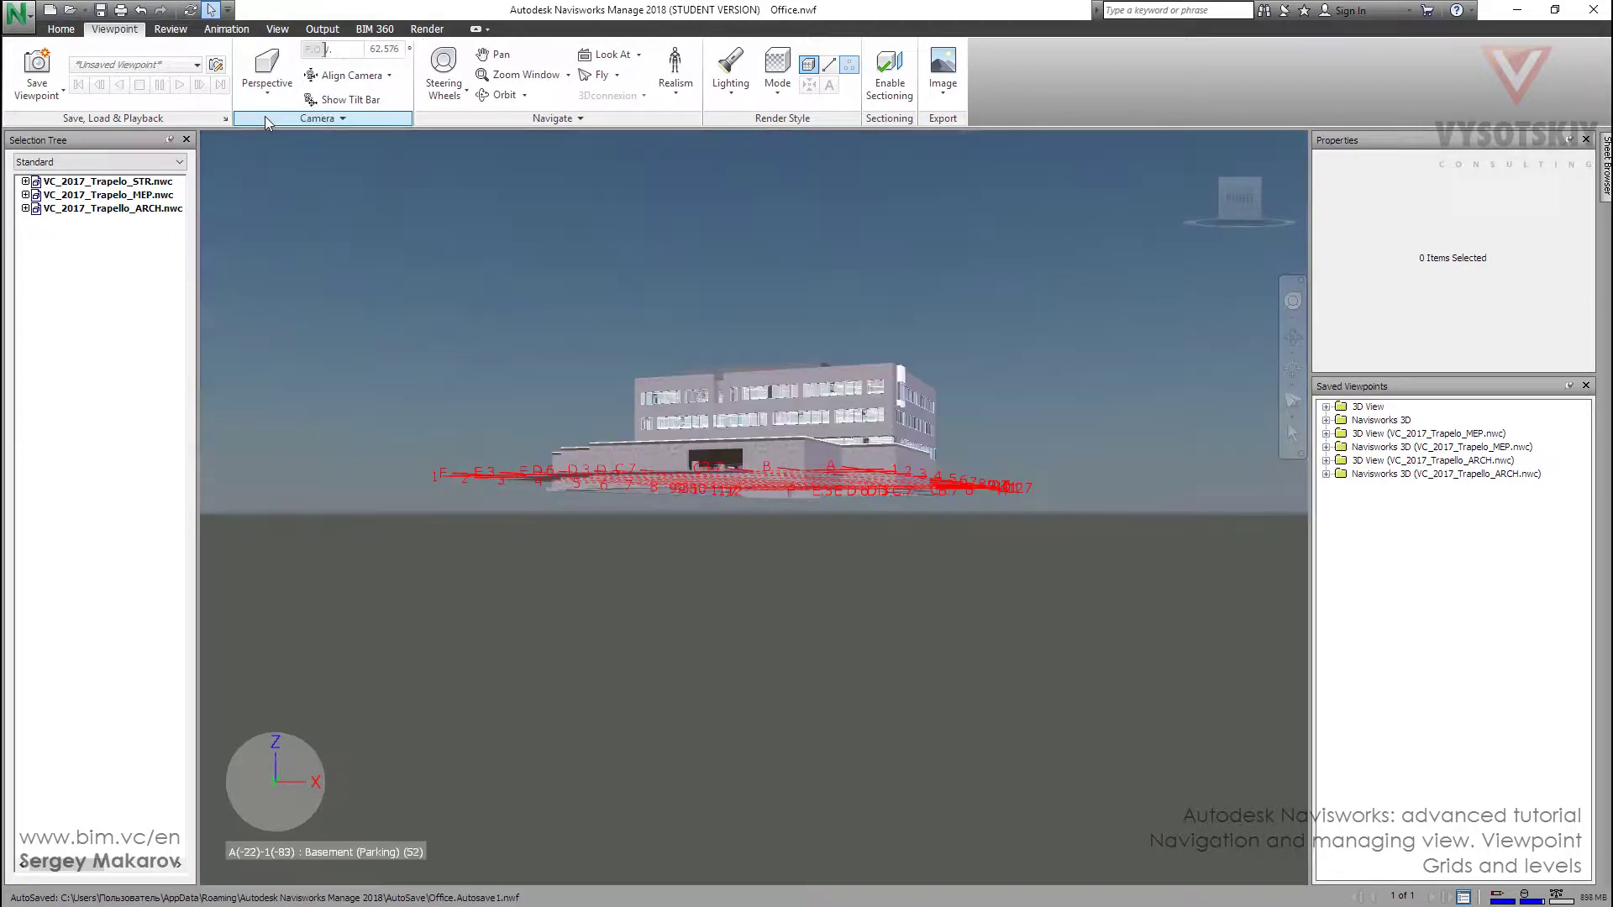
{"action": "left_click", "coordinate": [280, 94]}
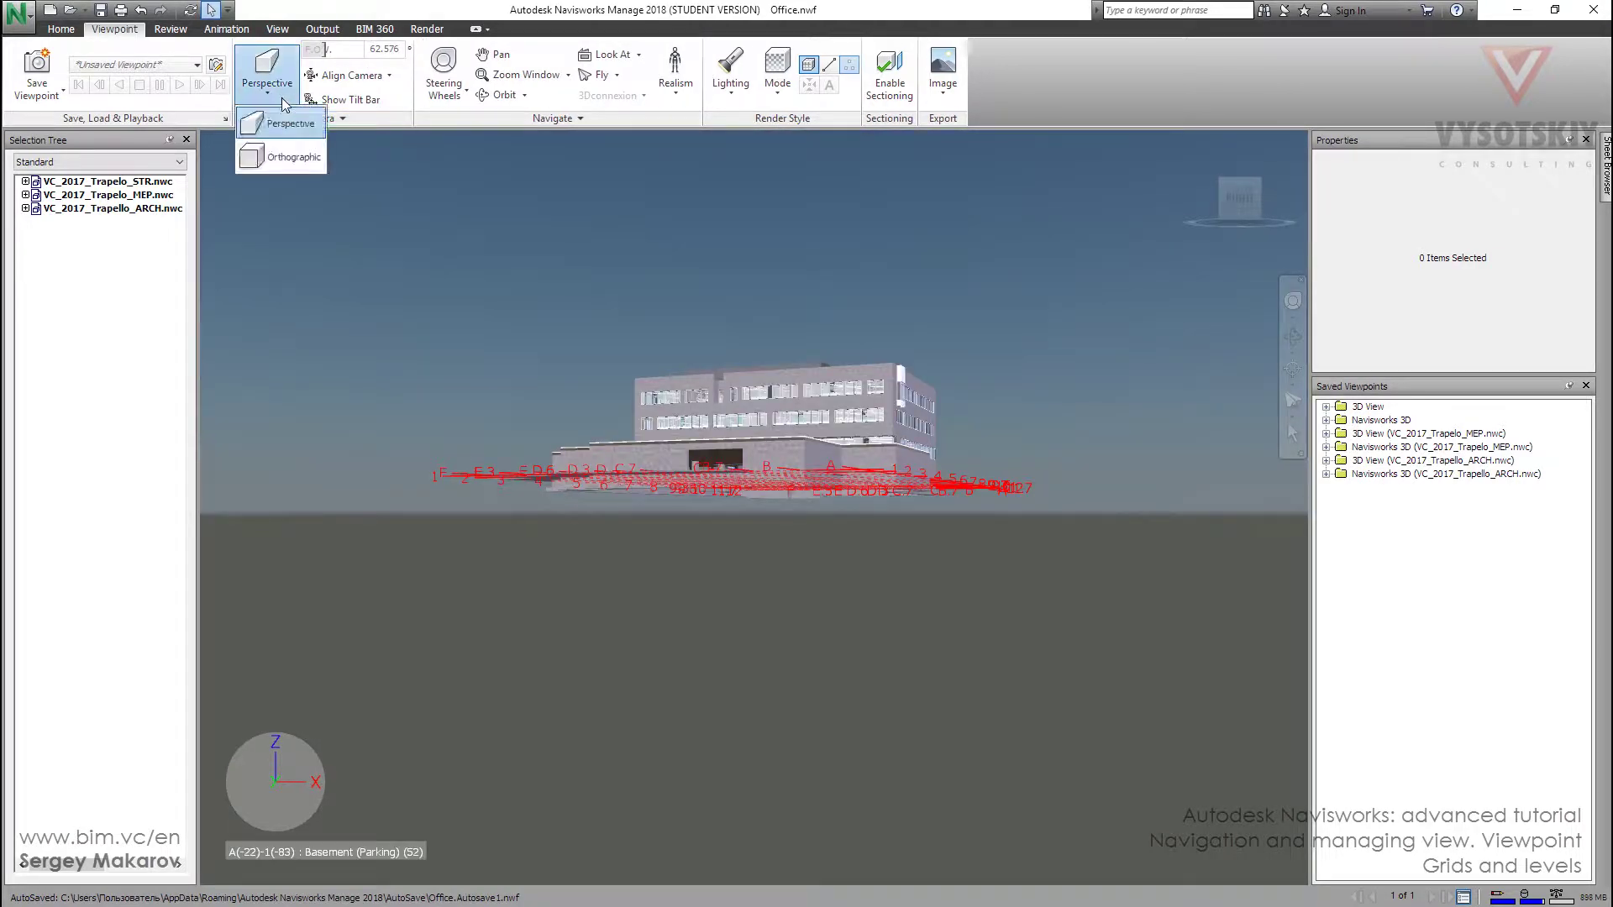
{"action": "left_click", "coordinate": [280, 155]}
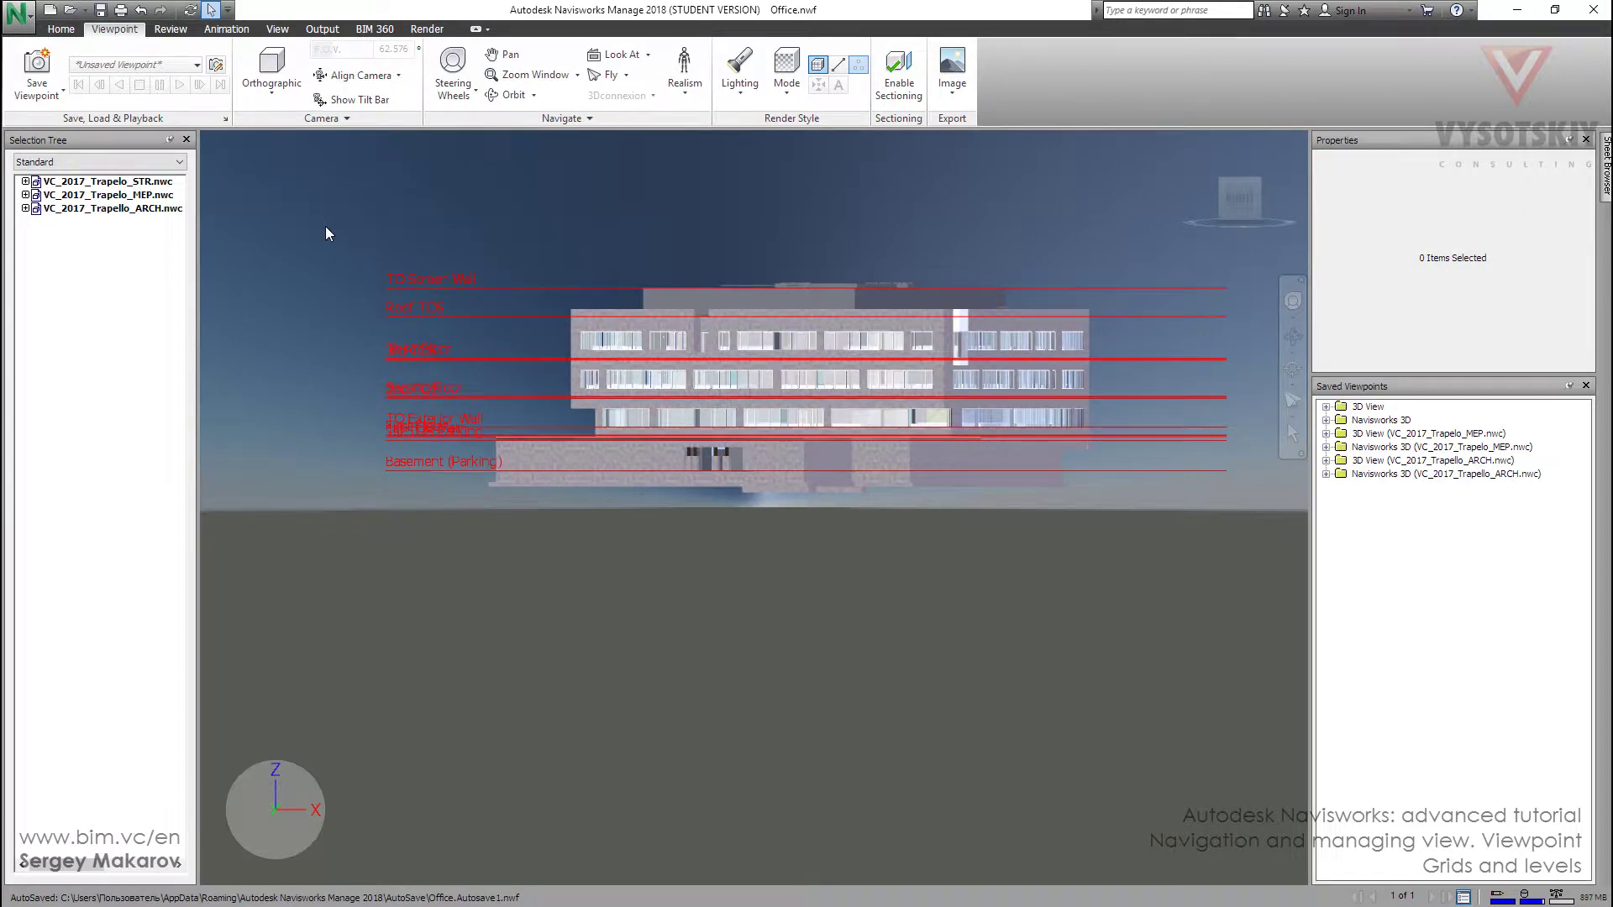
{"action": "middle_click_drag", "start_coordinate": [548, 324], "coordinate": [676, 390], "text": "shift"}
{"action": "scroll", "coordinate": [470, 463], "scroll_direction": "up", "scroll_amount": 8}
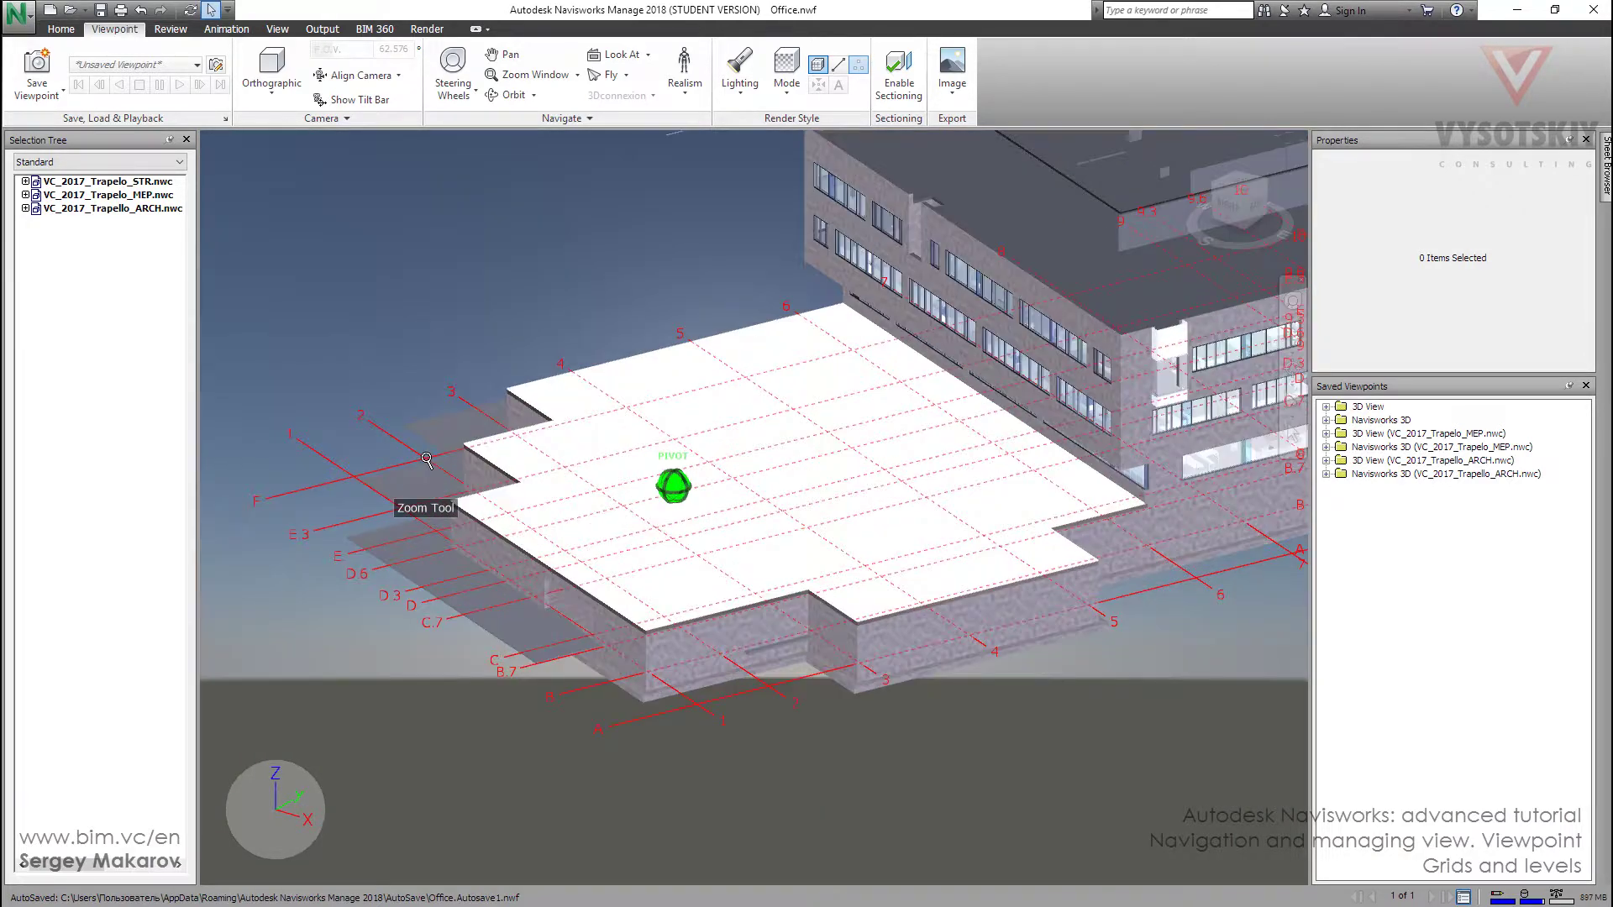
{"action": "scroll", "coordinate": [486, 486], "scroll_direction": "up", "scroll_amount": 6}
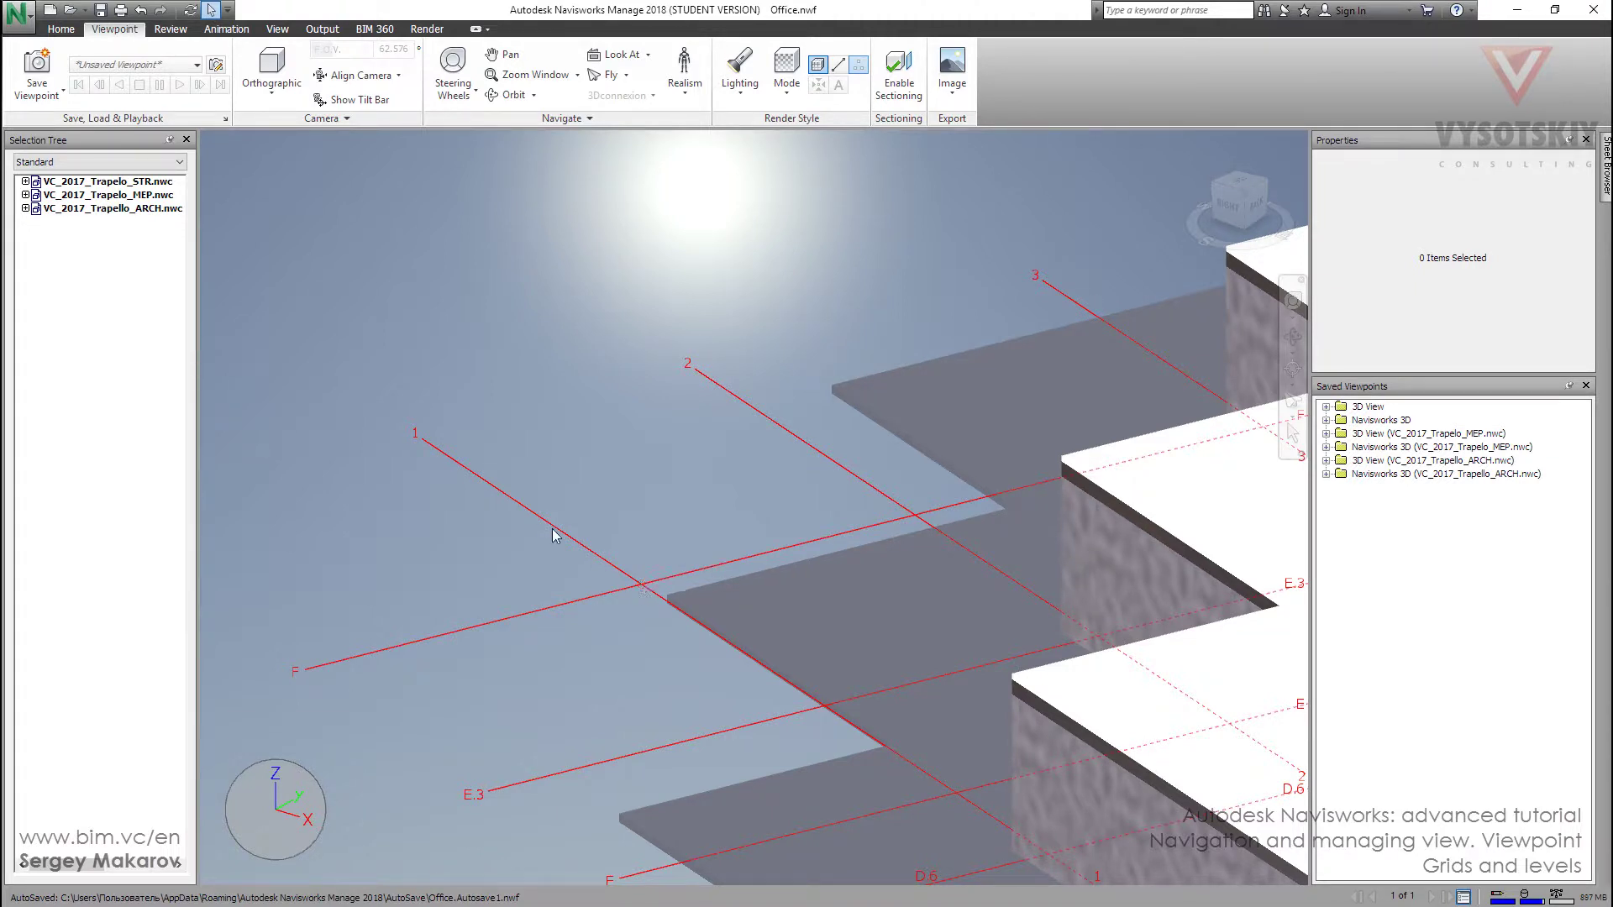
{"action": "scroll", "coordinate": [493, 616], "scroll_direction": "up", "scroll_amount": 6}
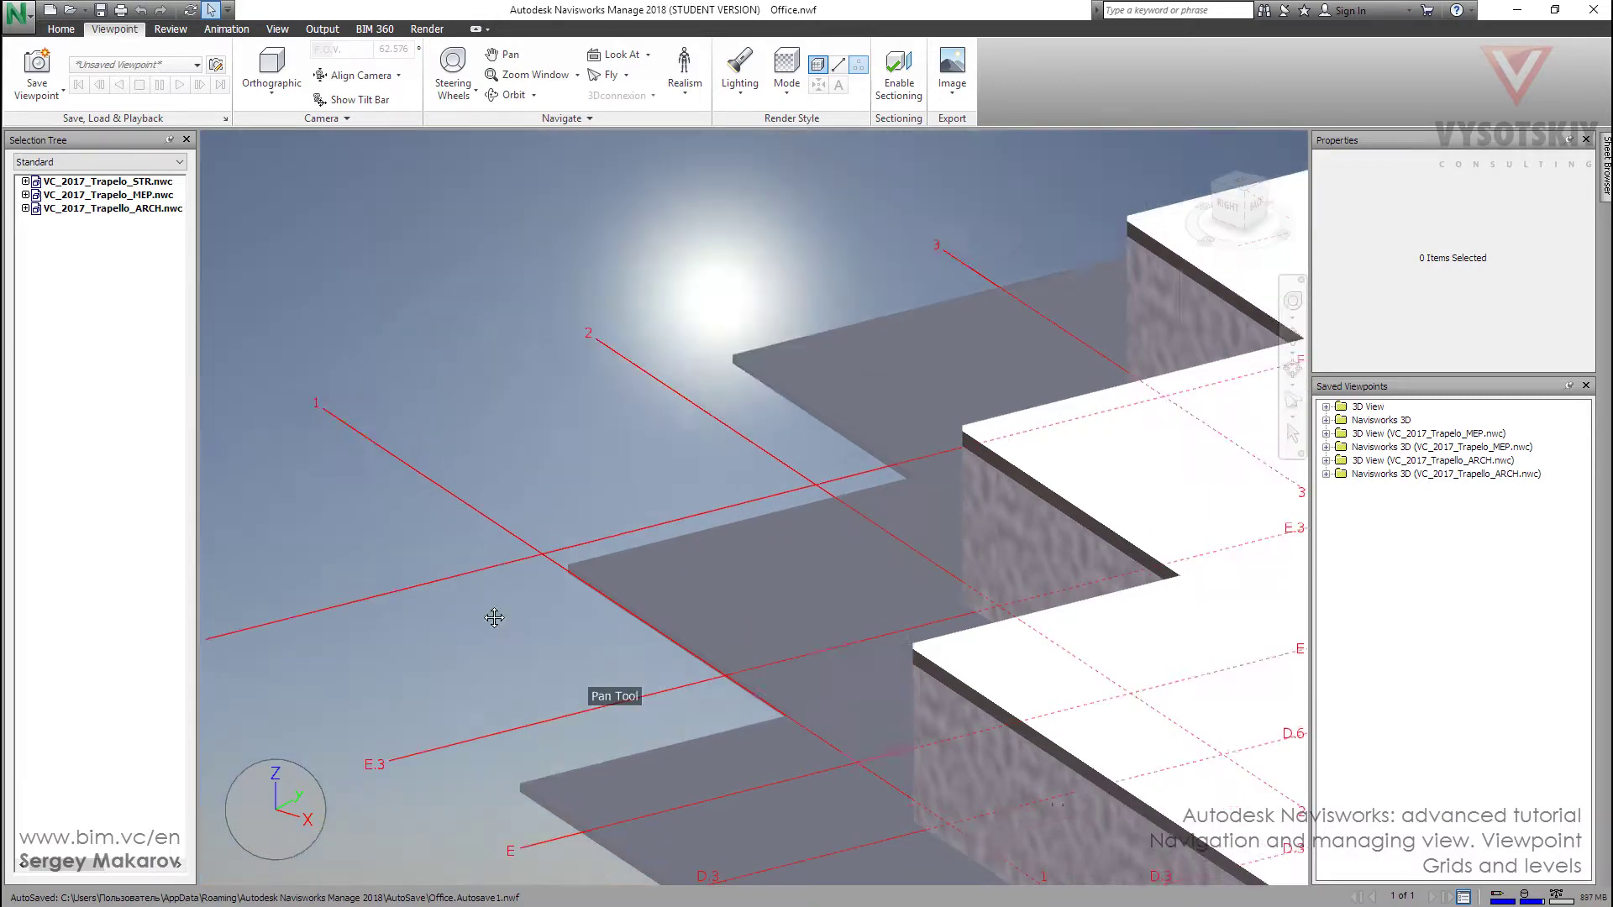